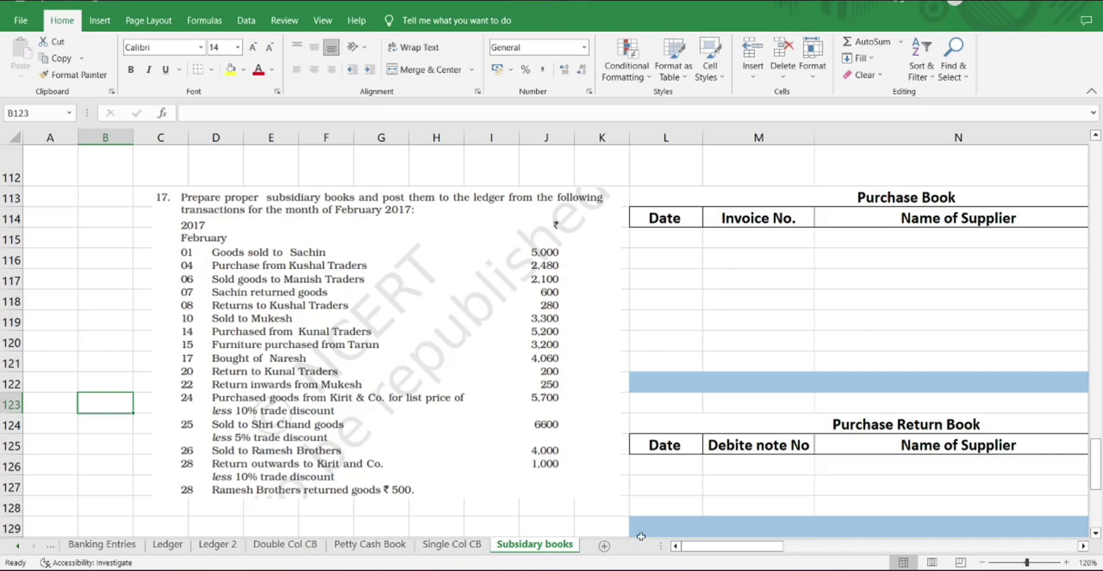
Zoom out to 90% and record the 04-Feb Kushal Traders purchase of 2480
left_click_drag(708, 547, 707, 547)
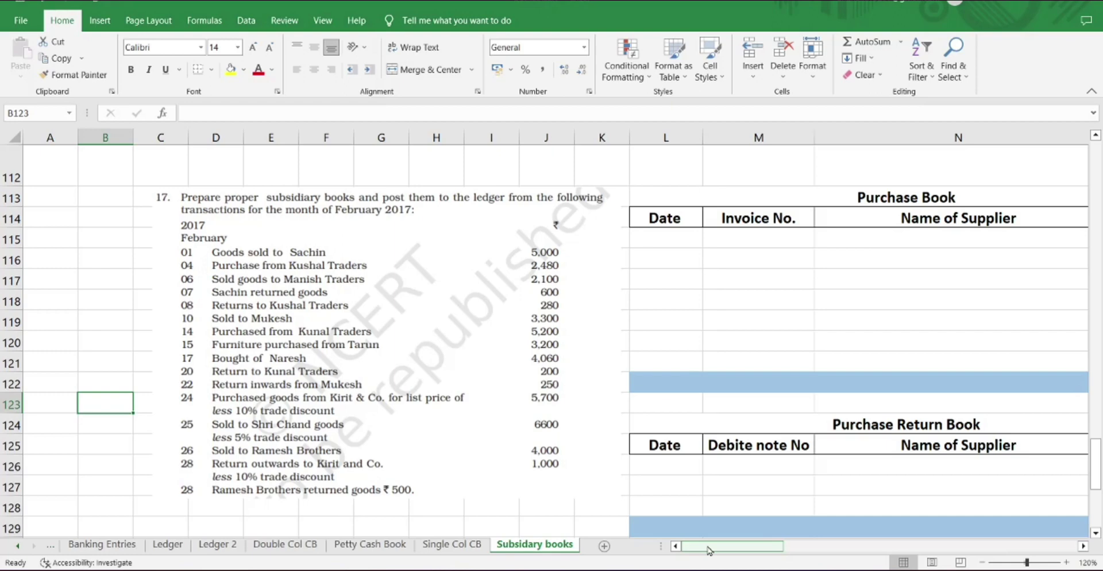
scroll(714, 506, "down", 2, "ctrl")
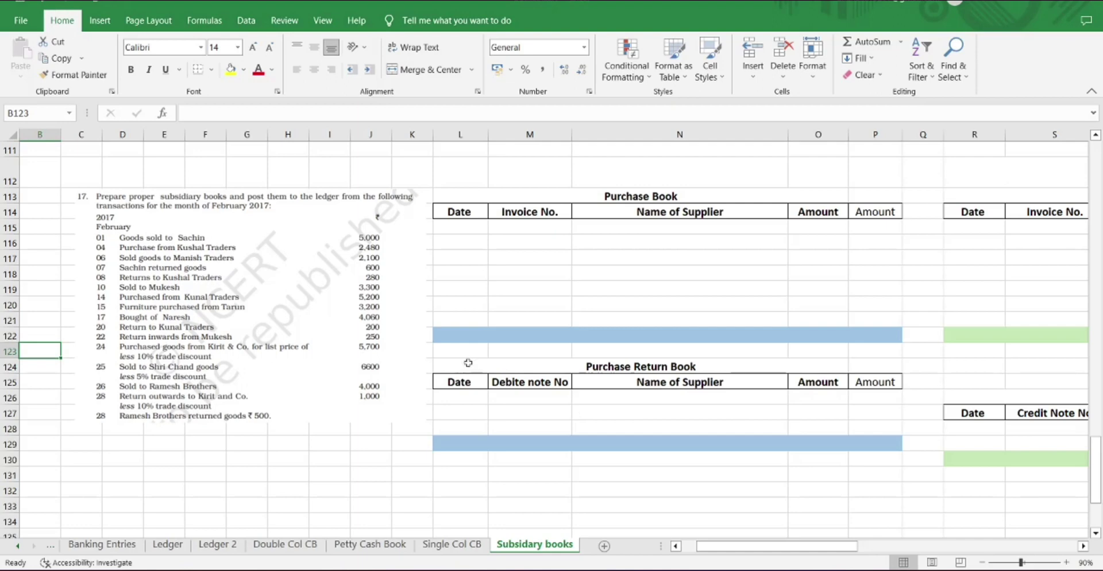
left_click(467, 230)
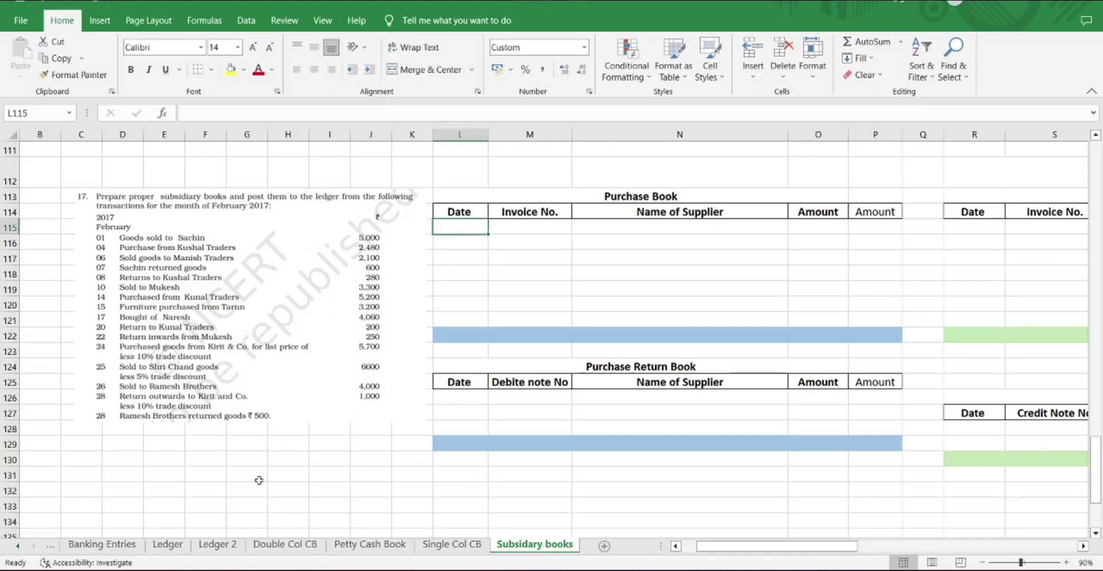
type("4-feb")
key("Tab")
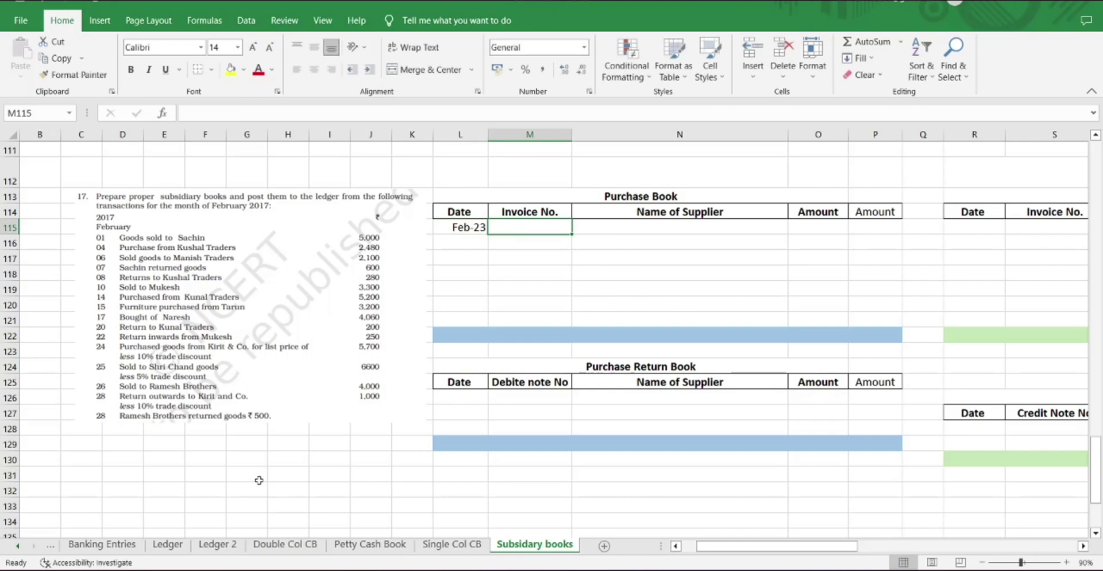
key("Tab")
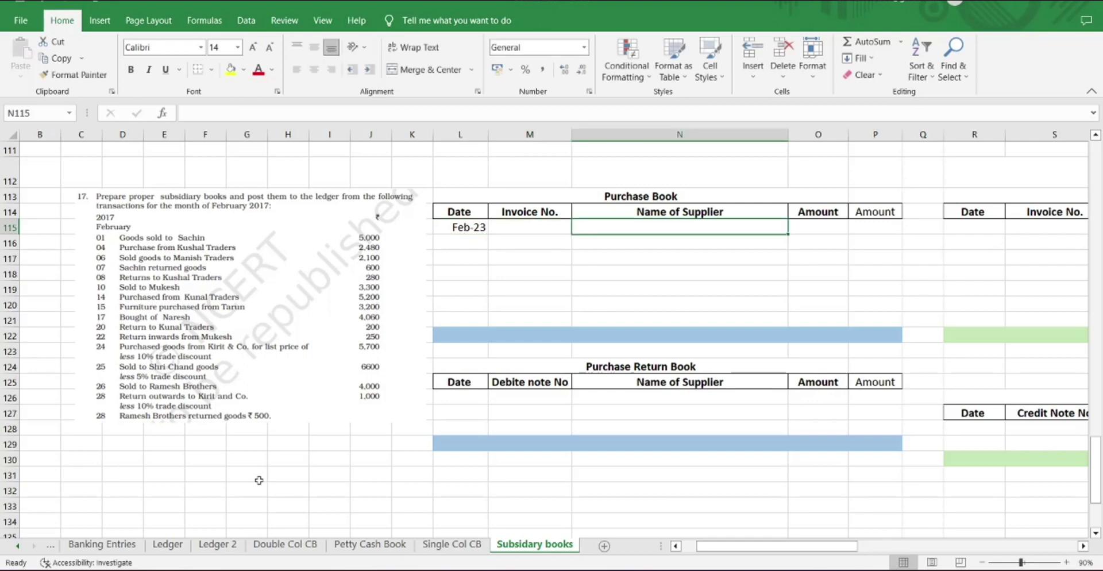
type("Kushal TR")
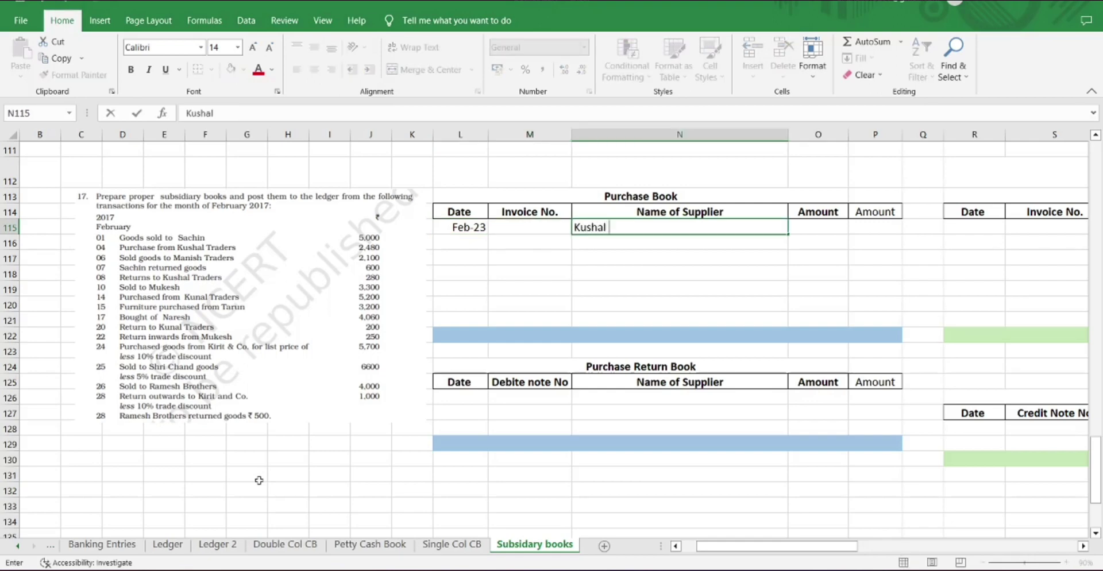
type("aders")
key("Tab")
key("Tab")
type("2480")
key("Return")
Add the 14-Feb Kunal Traders purchase of 5200 on the next row
key("Left")
key("Left")
key("Left")
key("Left")
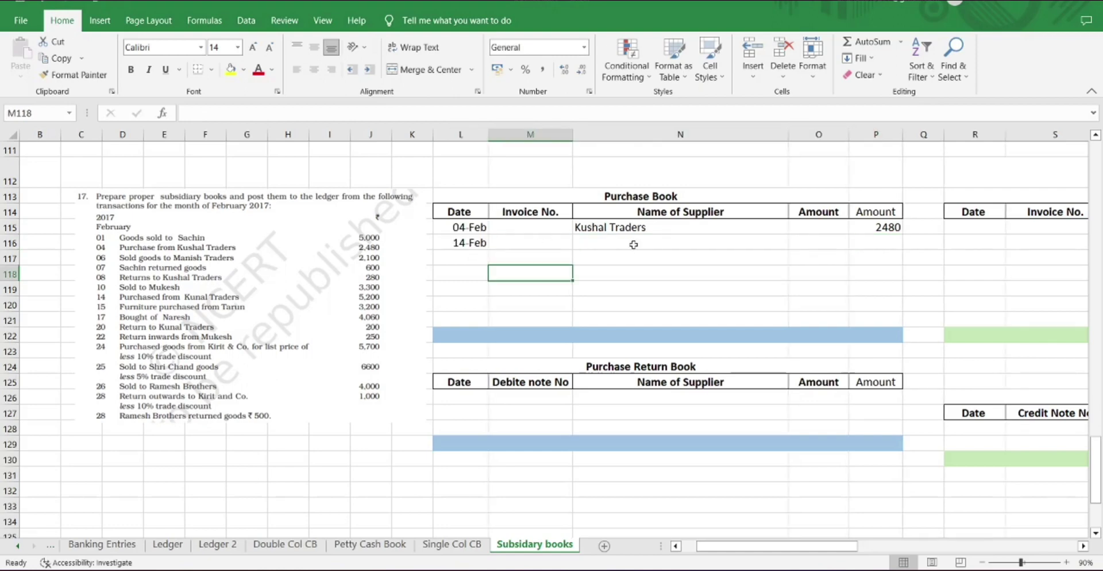
left_click(635, 244)
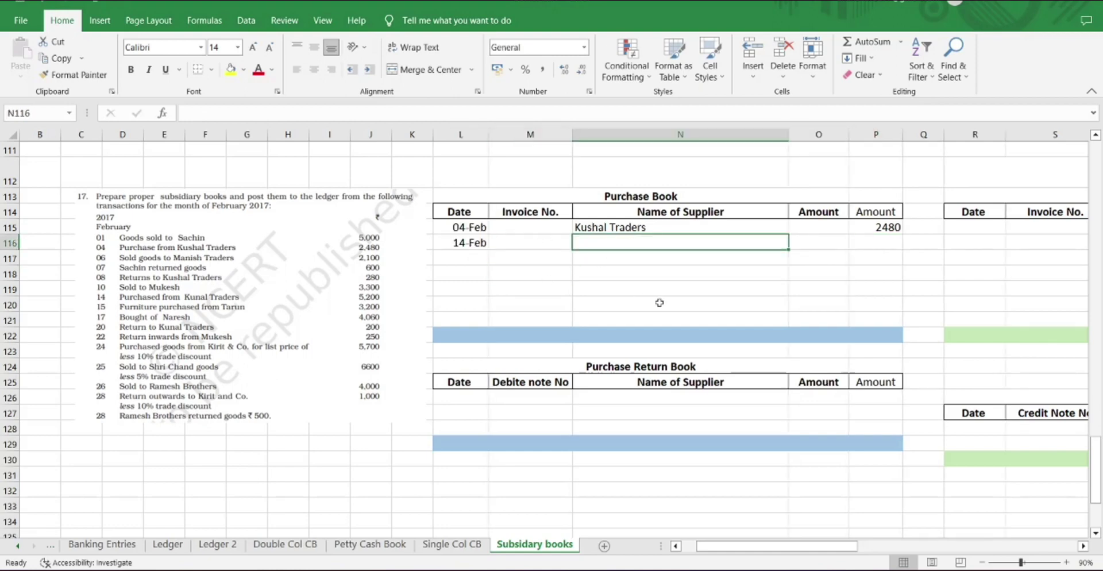
type("Kunal Tr")
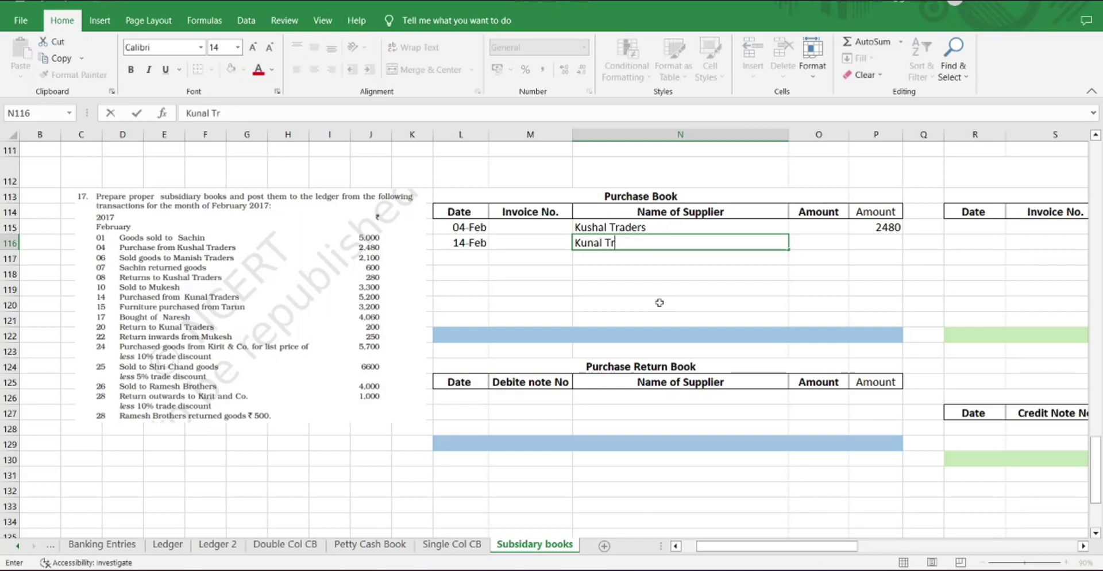
type("aders")
key("Tab")
key("Tab")
type("5200")
key("Return")
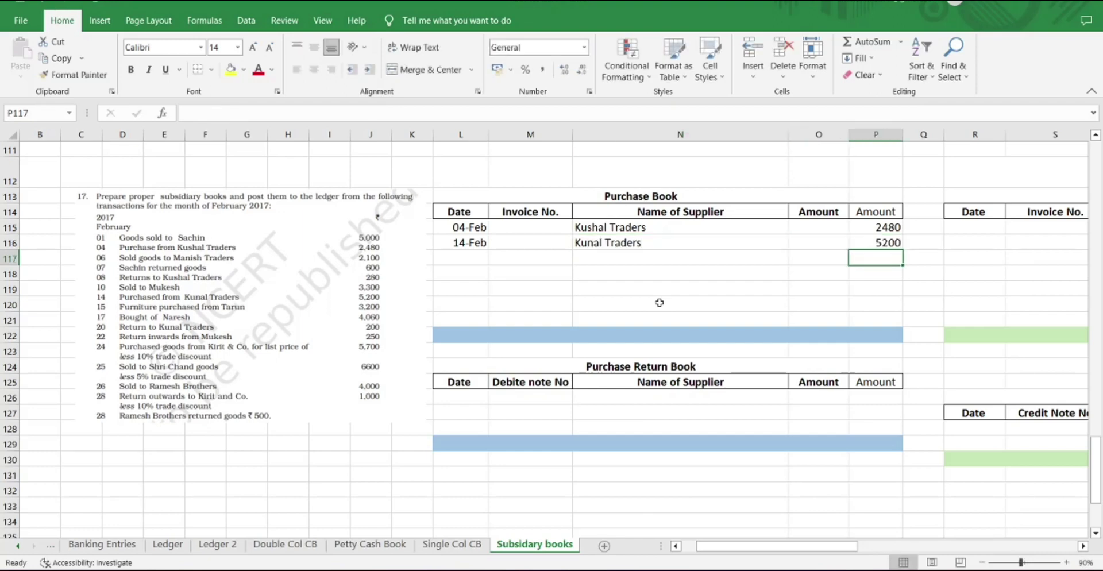
Record the 17-Feb Nares purchase of 4060
left_click(472, 256)
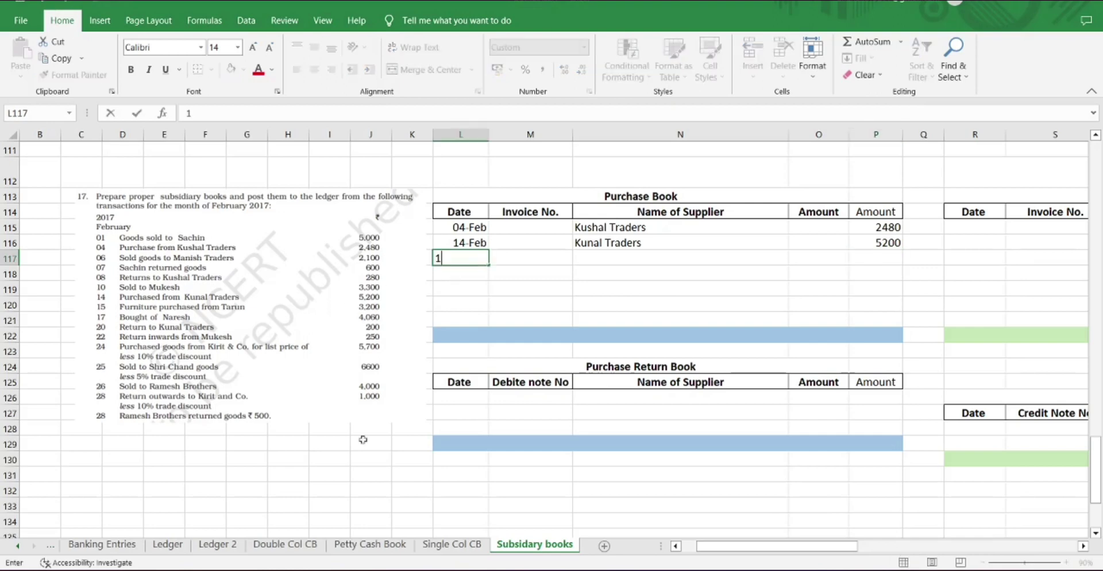
type("17-2")
key("Tab")
key("Tab")
type("Nares")
key("Tab")
key("Tab")
type("4060")
key("Return")
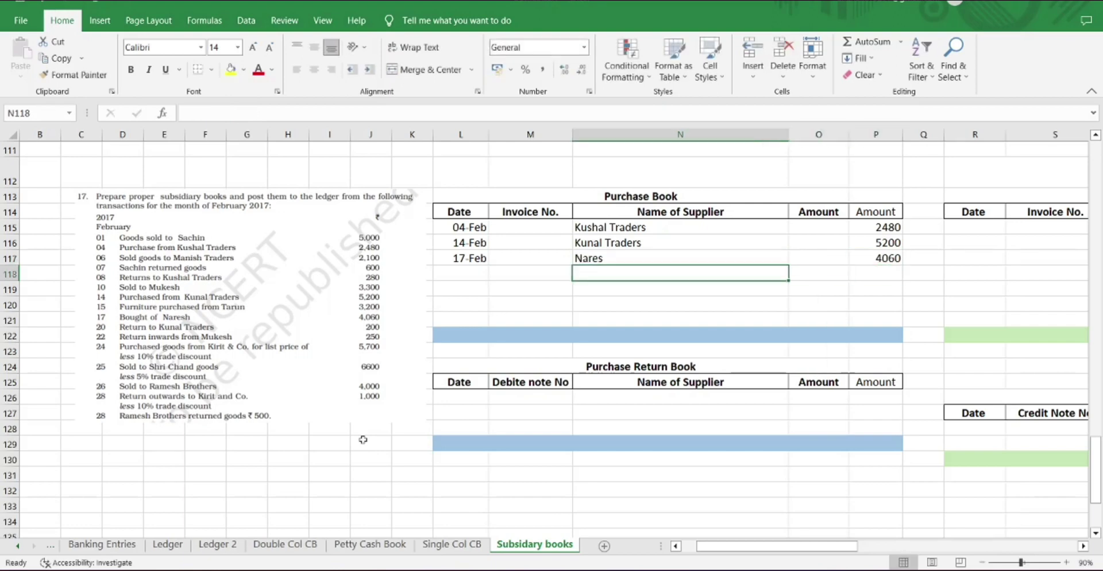
Record the 24-Feb Kirti and Co purchase with a gross amount of 5700
type("24Feb")
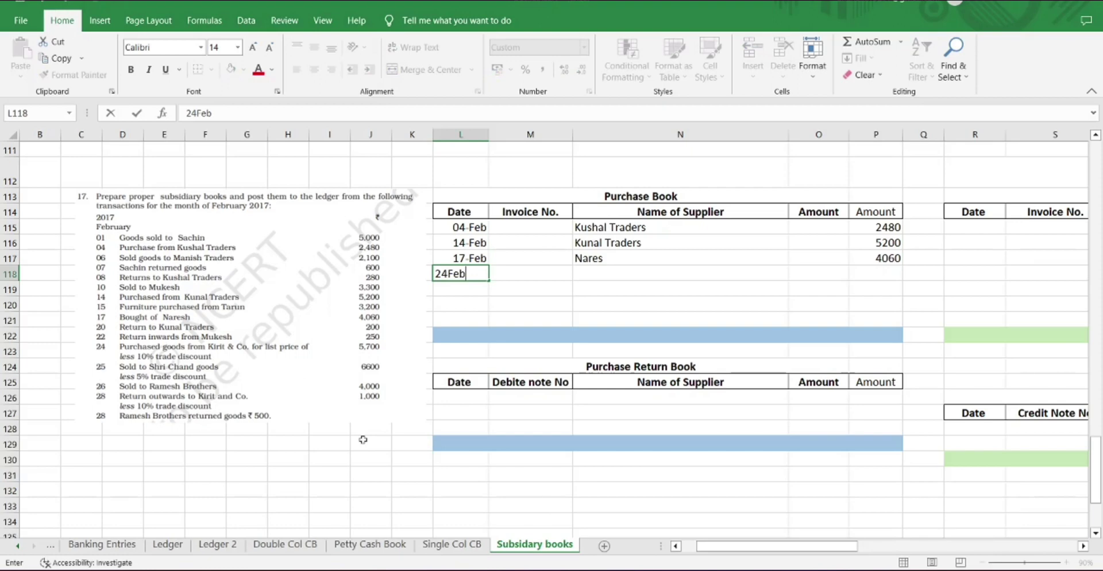
key("Tab")
key("Tab")
type("Kirti")
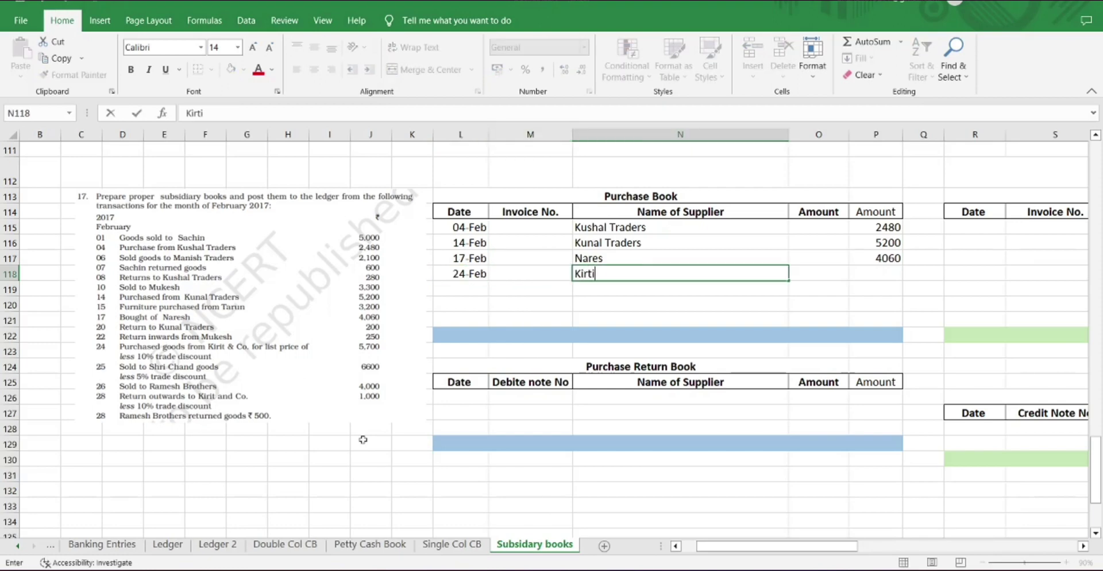
type(" and Co")
key("Tab")
type("2700")
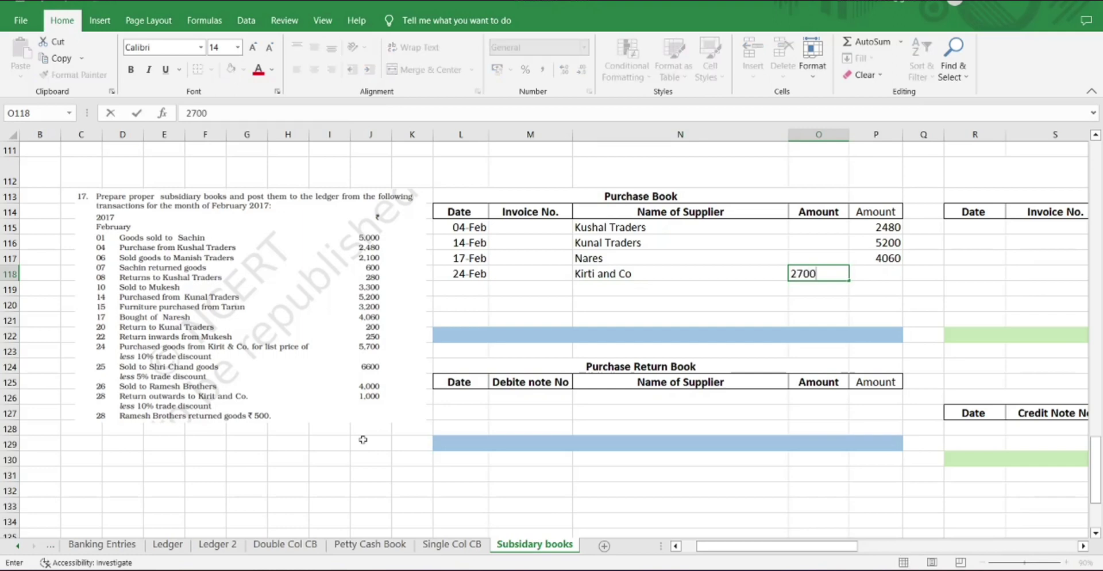
key("BackSpace")
key("BackSpace")
key("BackSpace")
key("BackSpace")
type("57000")
key("BackSpace")
key("Left")
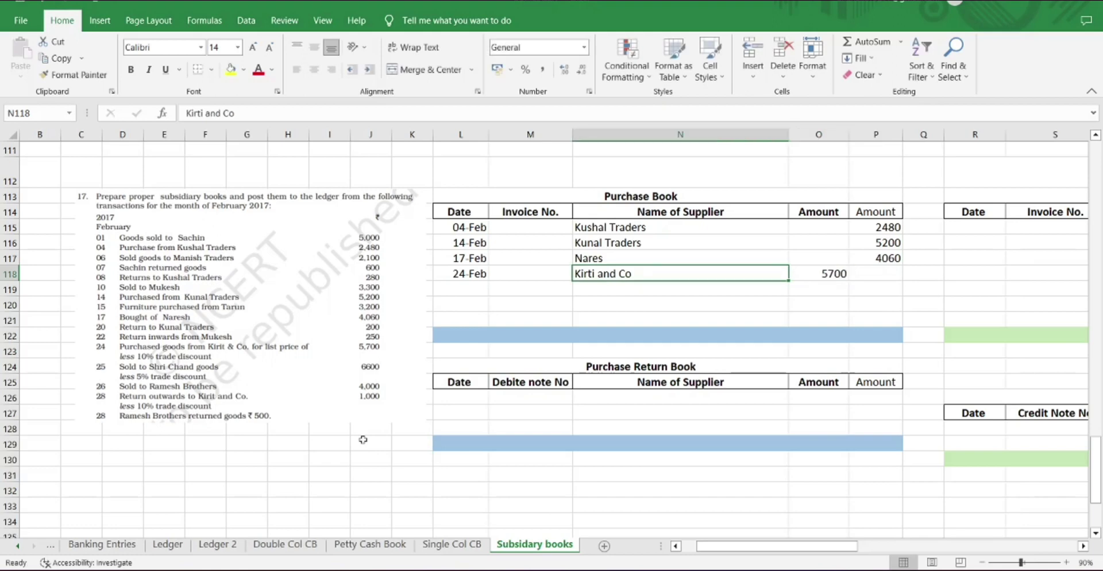
key("Down")
type("Less ")
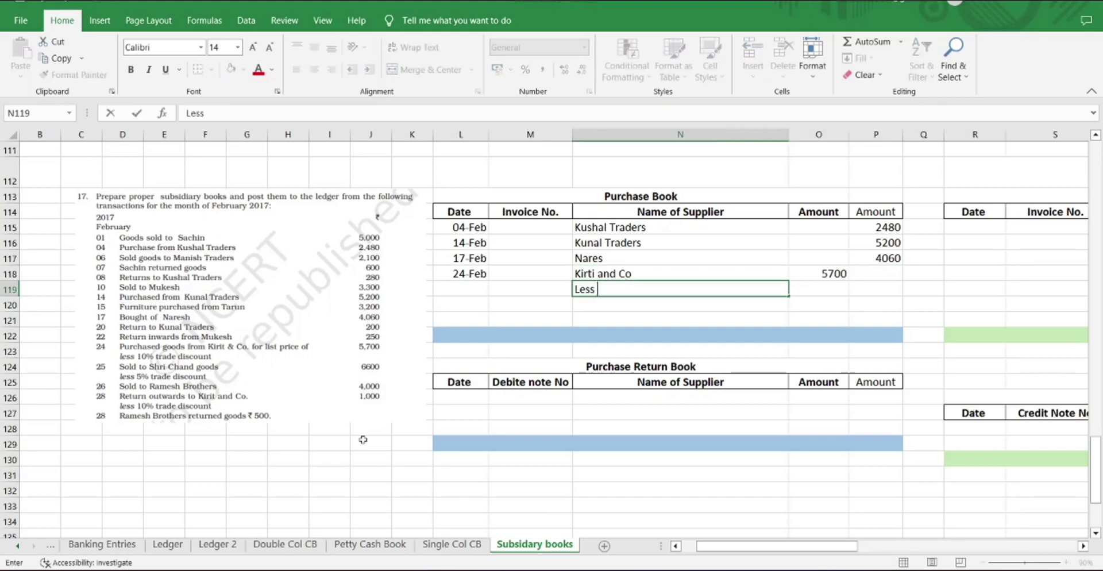
type("10%discoun")
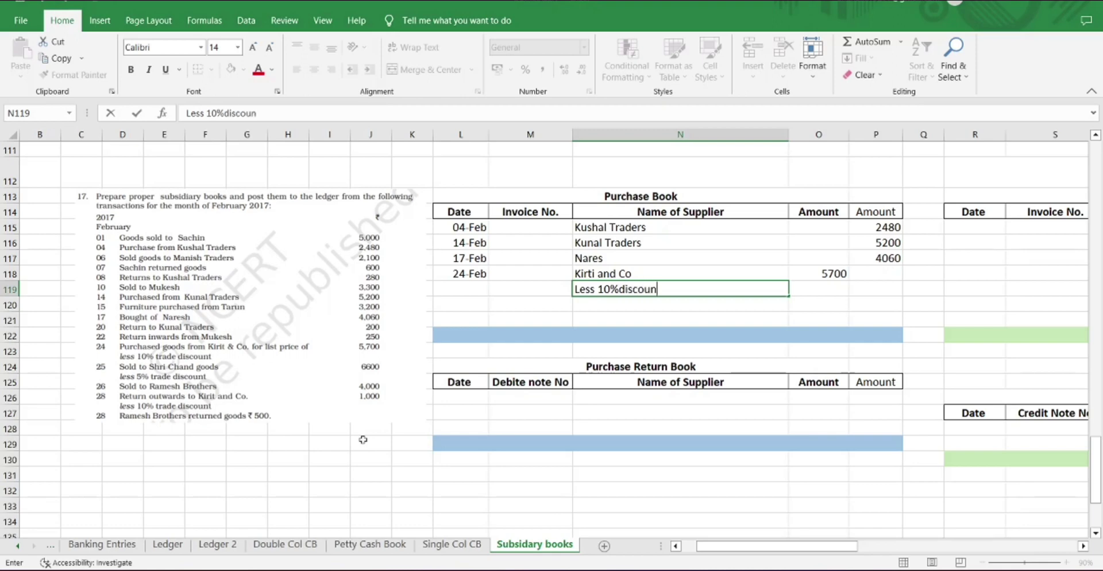
type("t 5700*10")
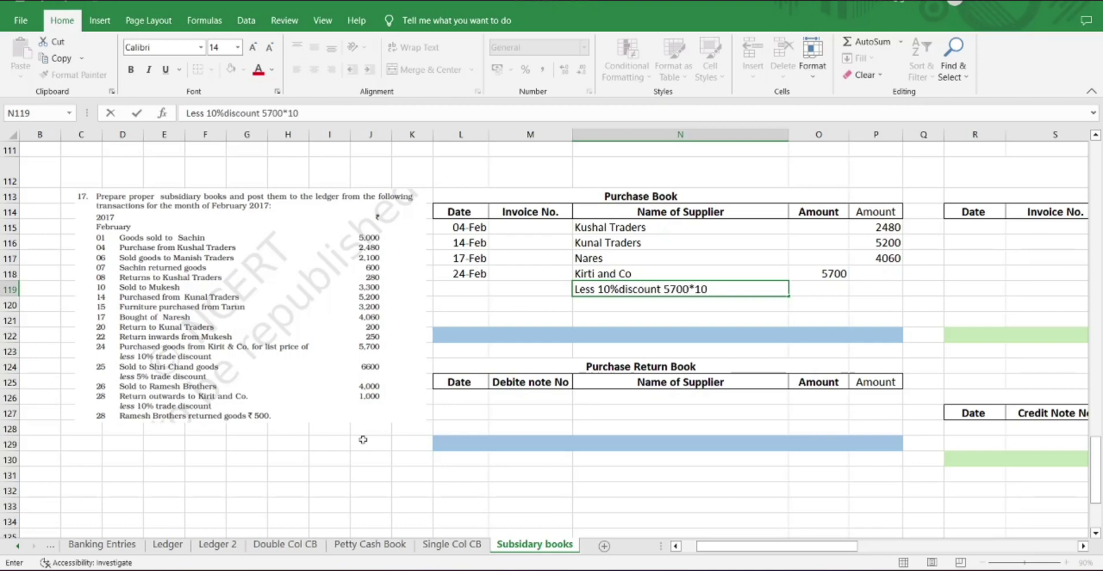
key("Tab")
type("570")
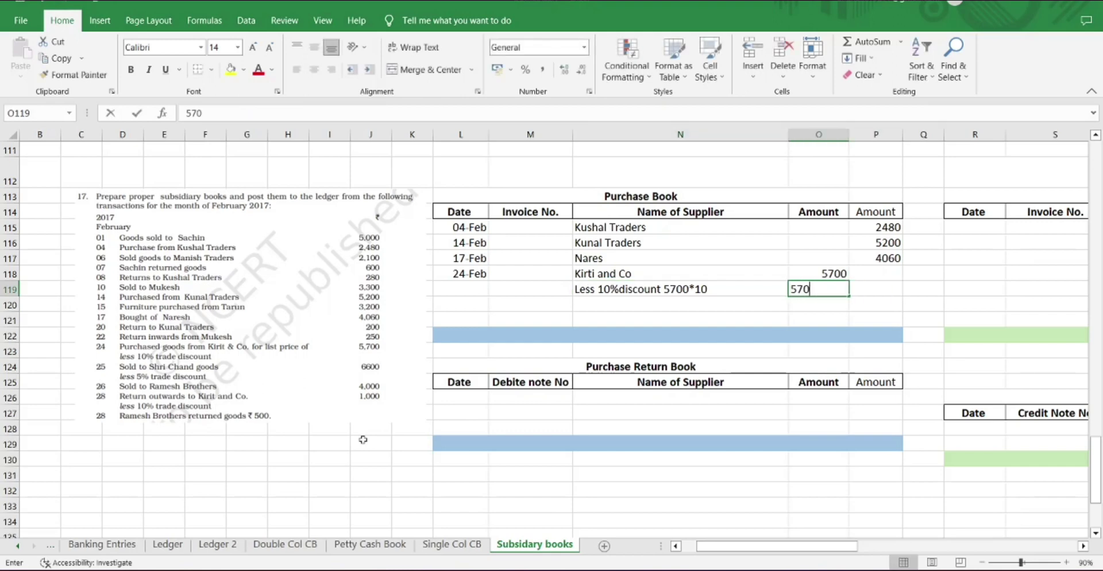
key("Tab")
type("=5")
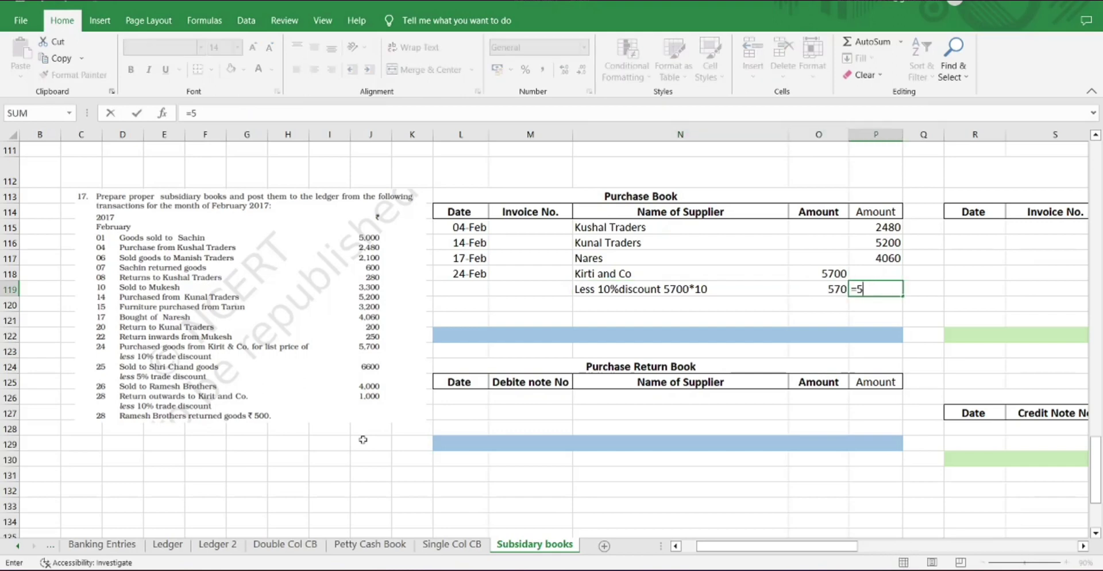
type("700-570")
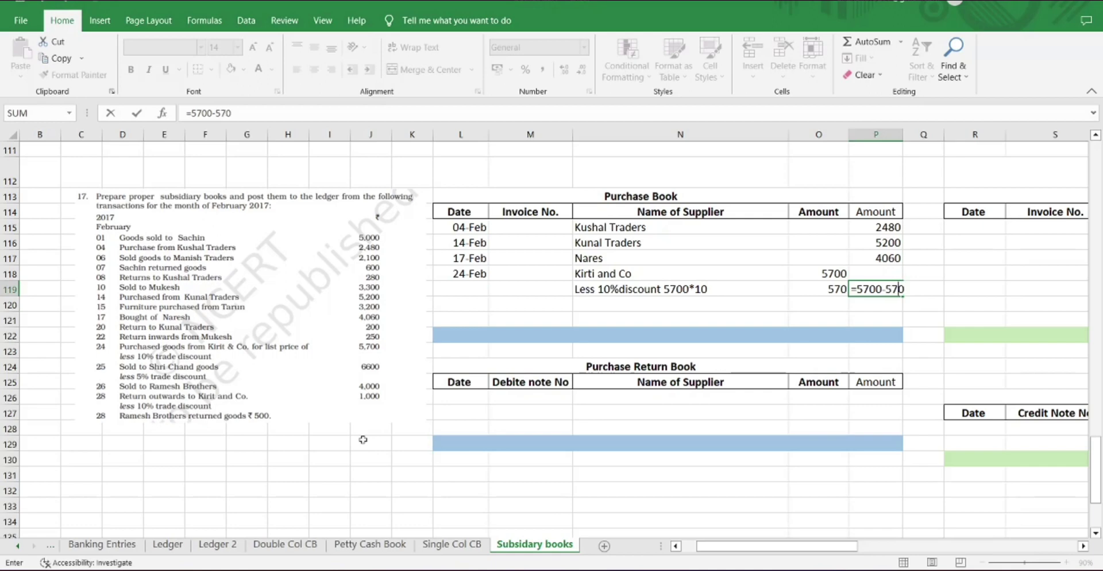
key("Return")
key("Left")
key("Left")
key("Left")
key("Left")
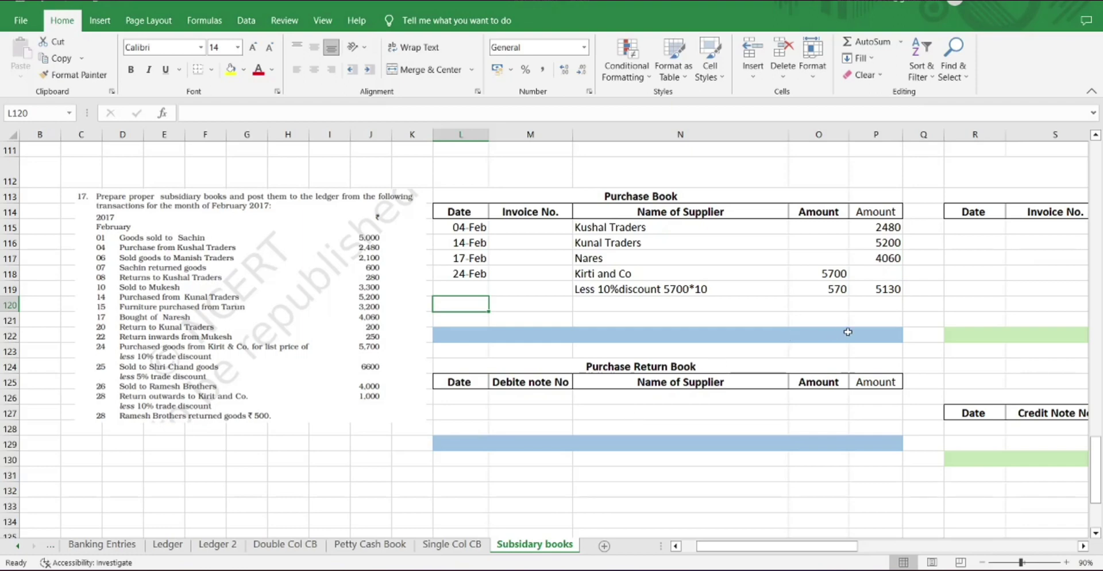
Label the blue total row 'Total Credit Purchases' and enter 16870 under Amount
left_click(619, 336)
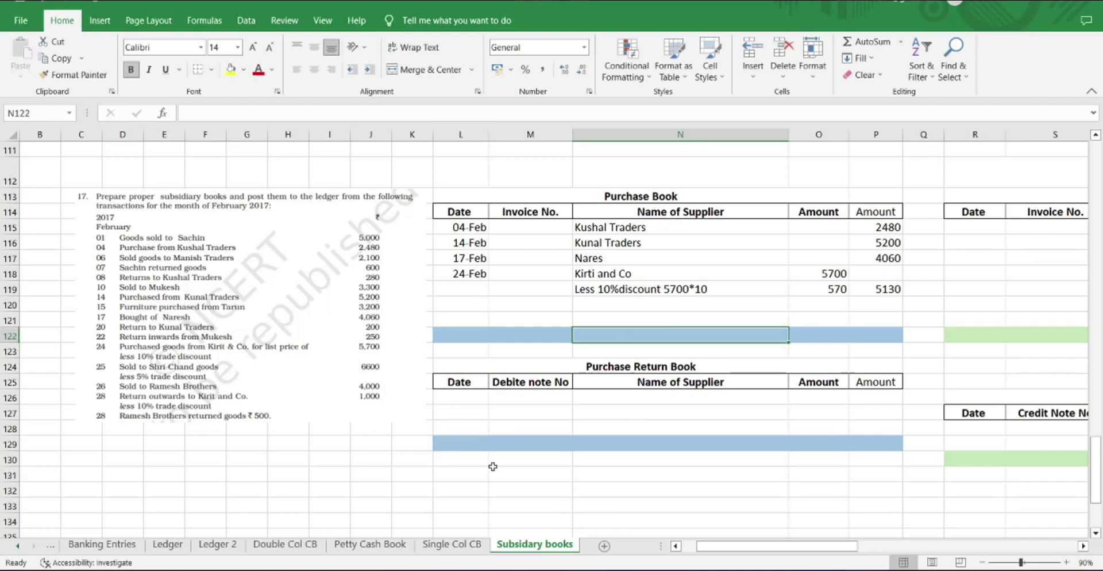
type("Total Credit Pur")
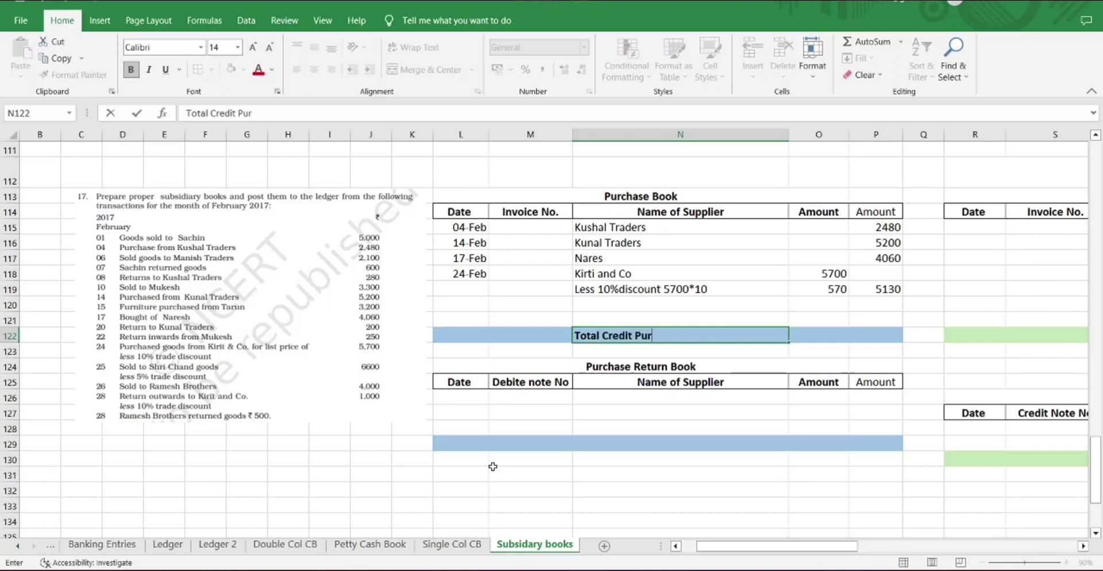
type("cahses")
key("Return")
left_click_drag(876, 227, 875, 289)
left_click(874, 335)
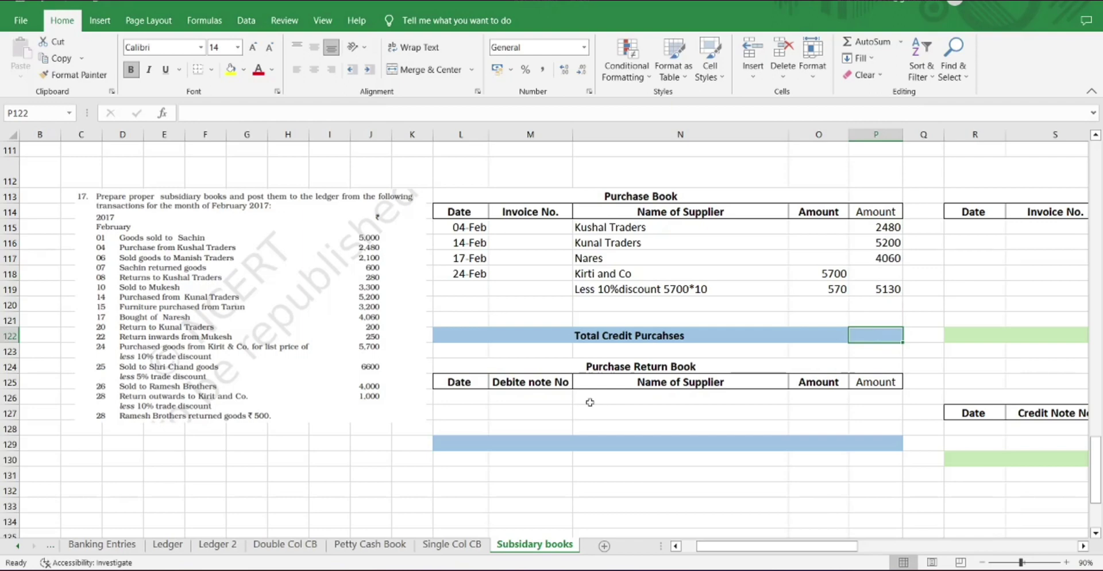
type("16870")
key("Return")
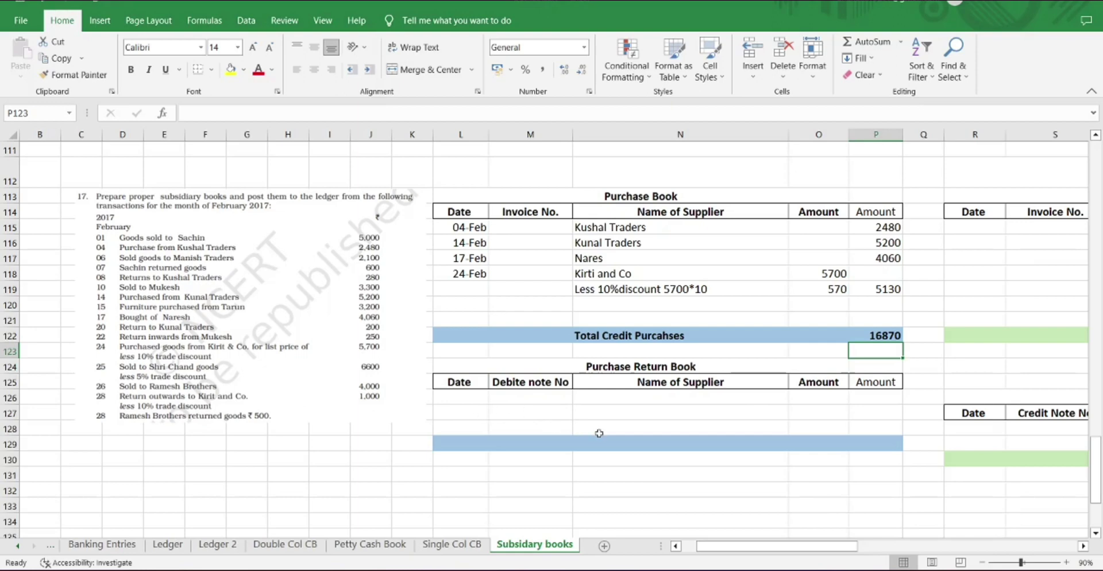
Record the 01-Feb Kushal Traders purchase return of 600
left_click(460, 396)
type("1-feb-08")
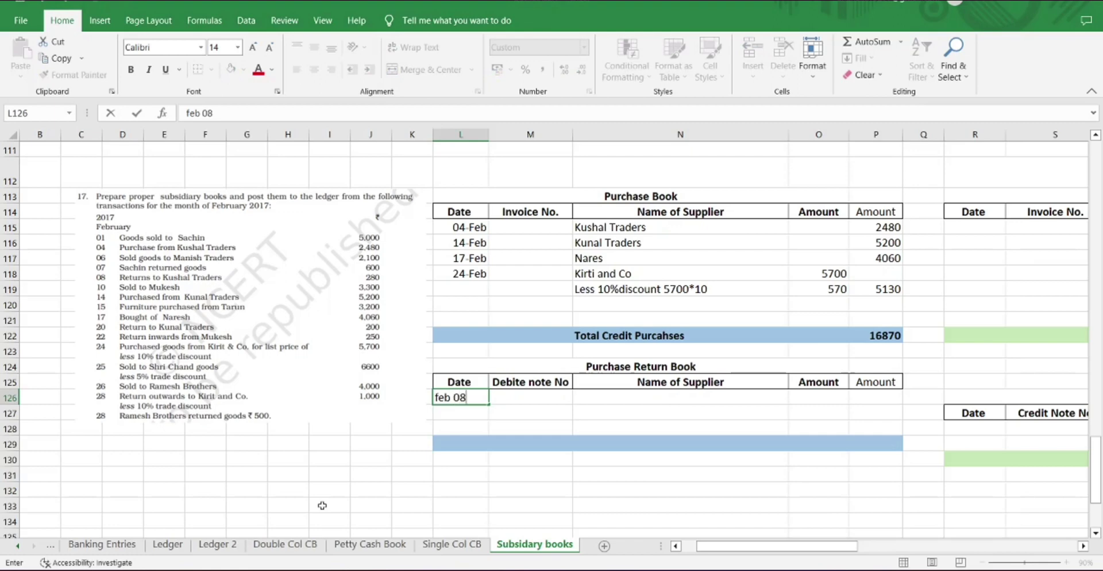
key("Tab")
key("Tab")
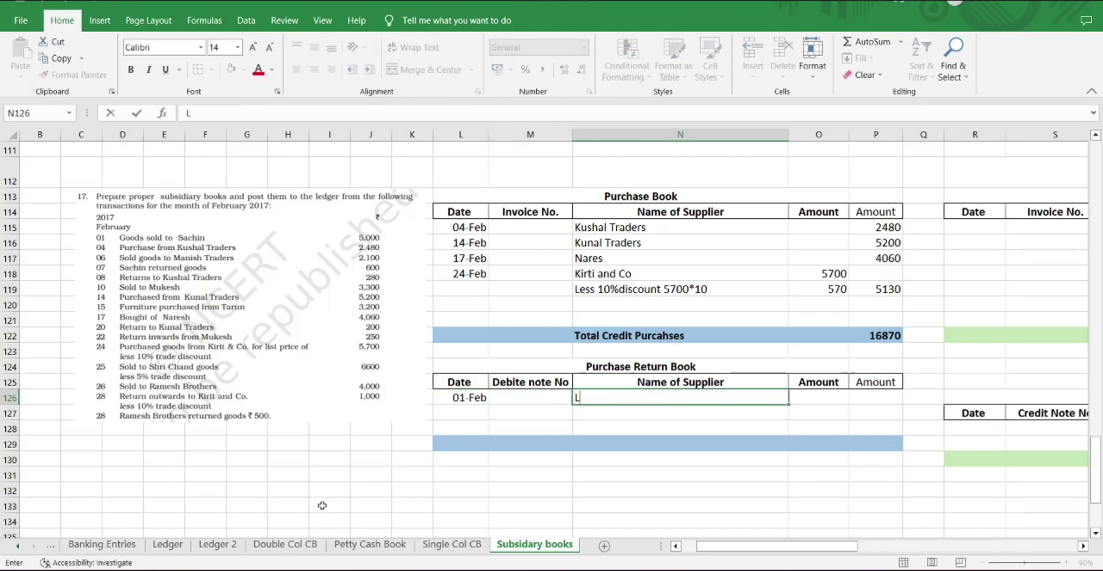
type("Kushal Traders")
key("Tab")
key("Tab")
type("600")
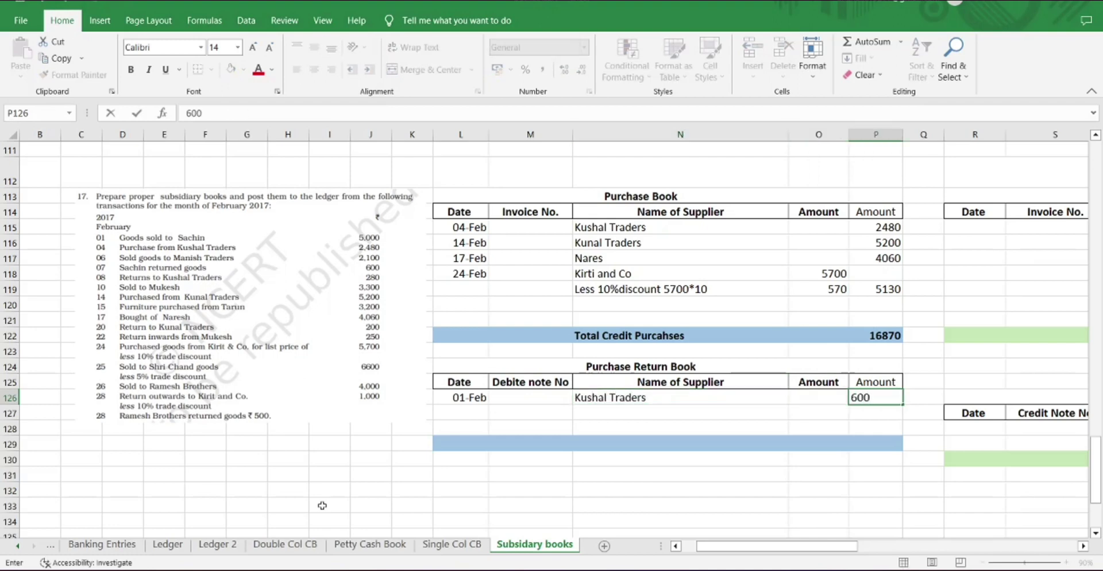
key("Return")
key("Left")
key("Left")
Record the 20-Feb Kunal Tarders purchase return of 200
type("20 feb")
key("Tab")
key("Tab")
type("Kunal")
key("BackSpace")
key("BackSpace")
type("al Tarders")
key("Tab")
key("Tab")
type("200")
key("Return")
Start the 28-Feb Kirti and Co return row with amount 1000
type("28 feb")
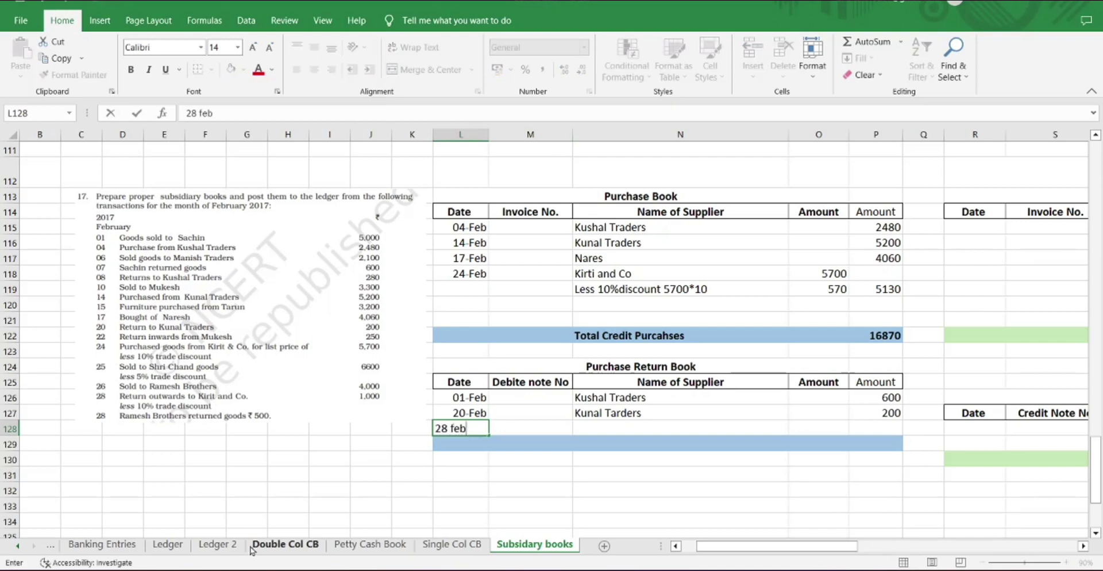
key("Tab")
key("Tab")
type("Kirti")
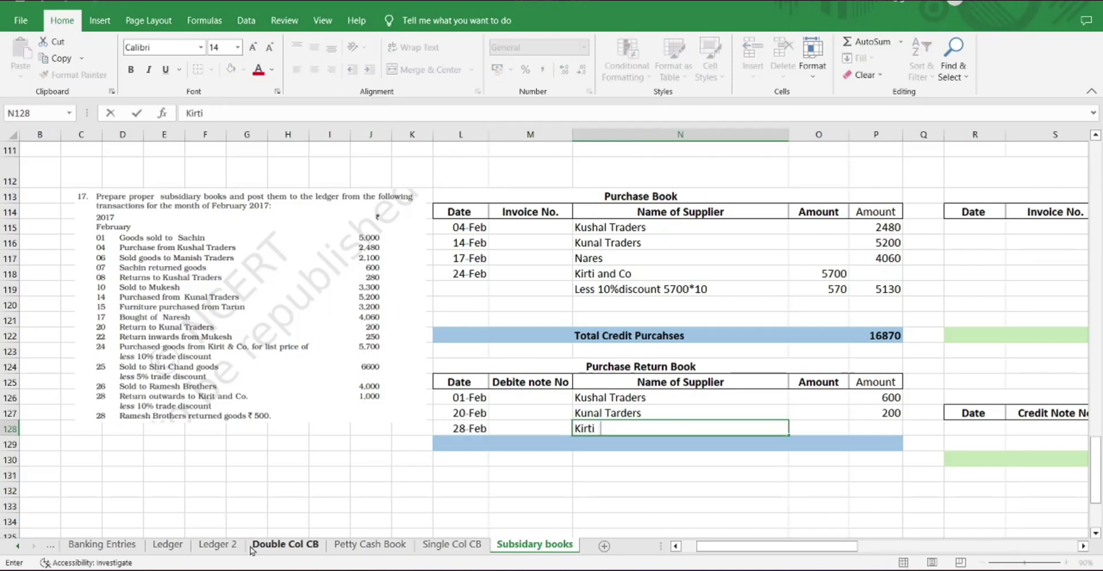
type("and Co")
key("Tab")
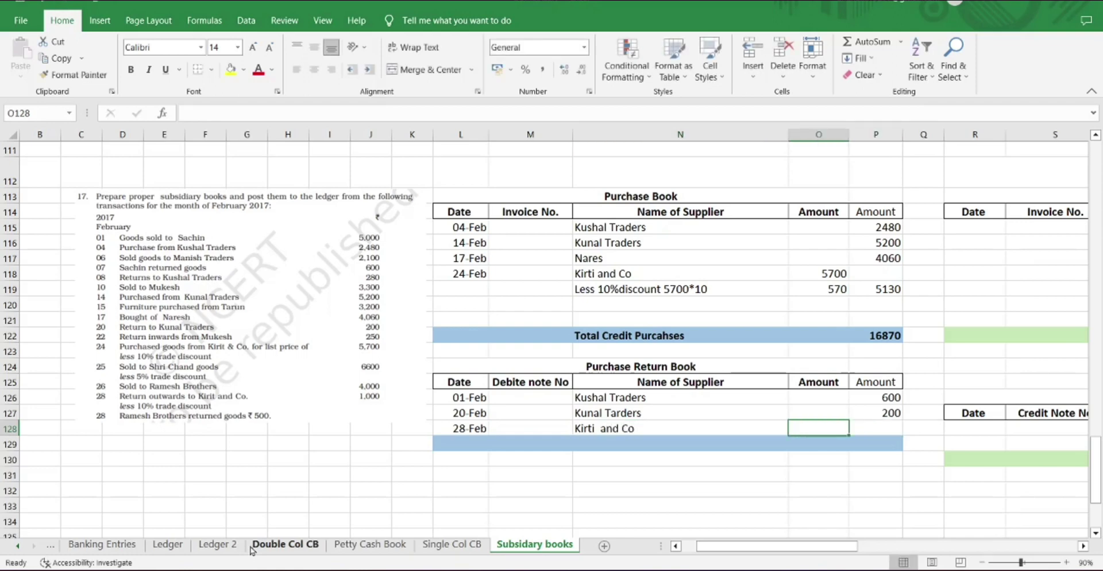
type("1000")
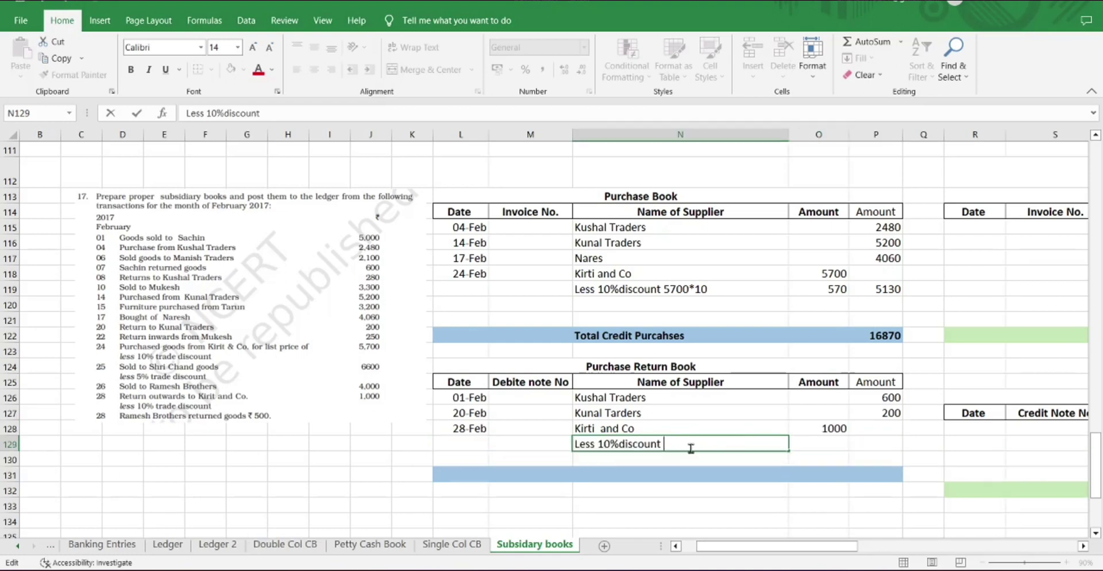
Add the 'Less 10%discount 1000*10%' line with 100 discount and 900 net
type("1000*10")
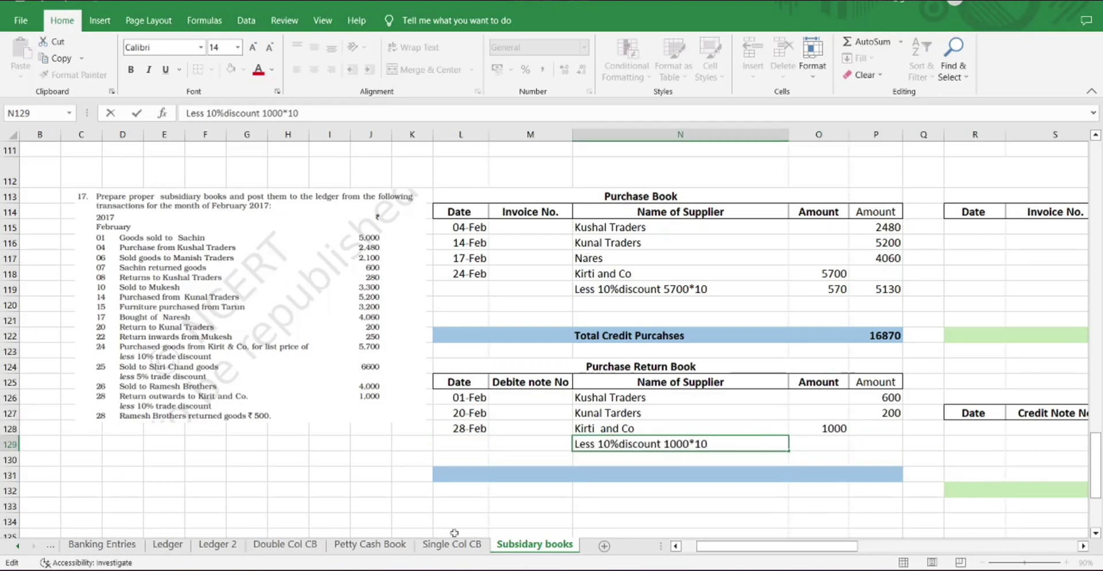
type("%")
key("Tab")
type("1000")
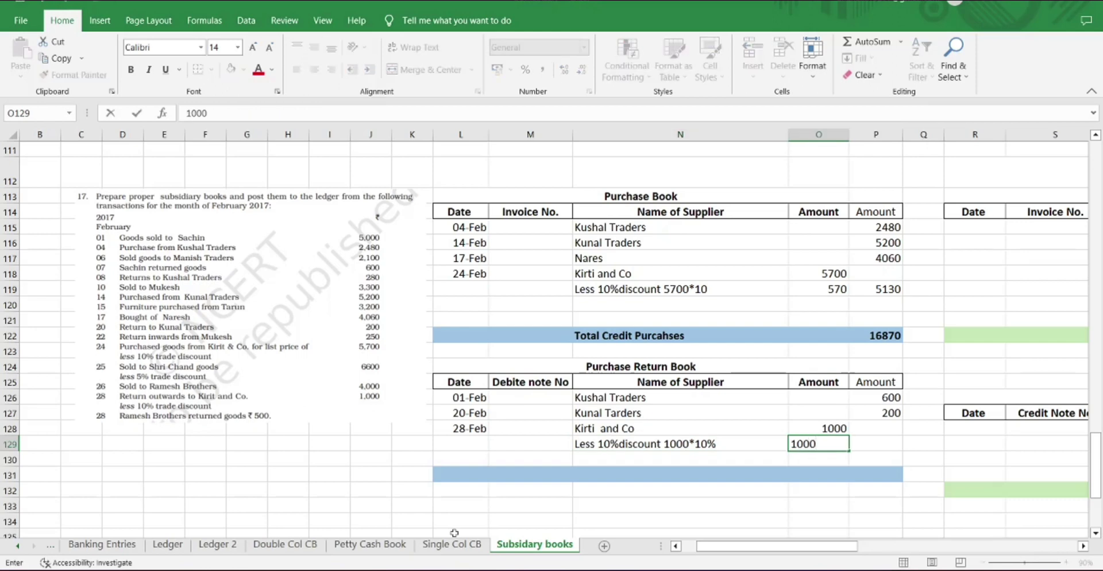
key("BackSpace")
key("Tab")
type("900")
key("Return")
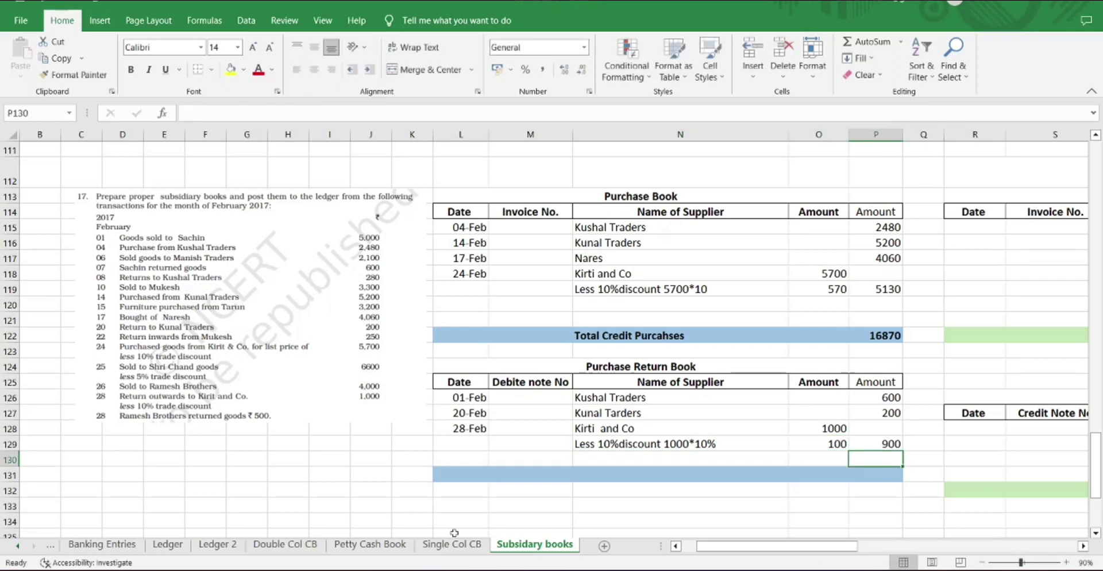
Add a bold 'Total Purchase Returns' row showing 1700
key("Down")
key("Left")
key("Left")
type("Total")
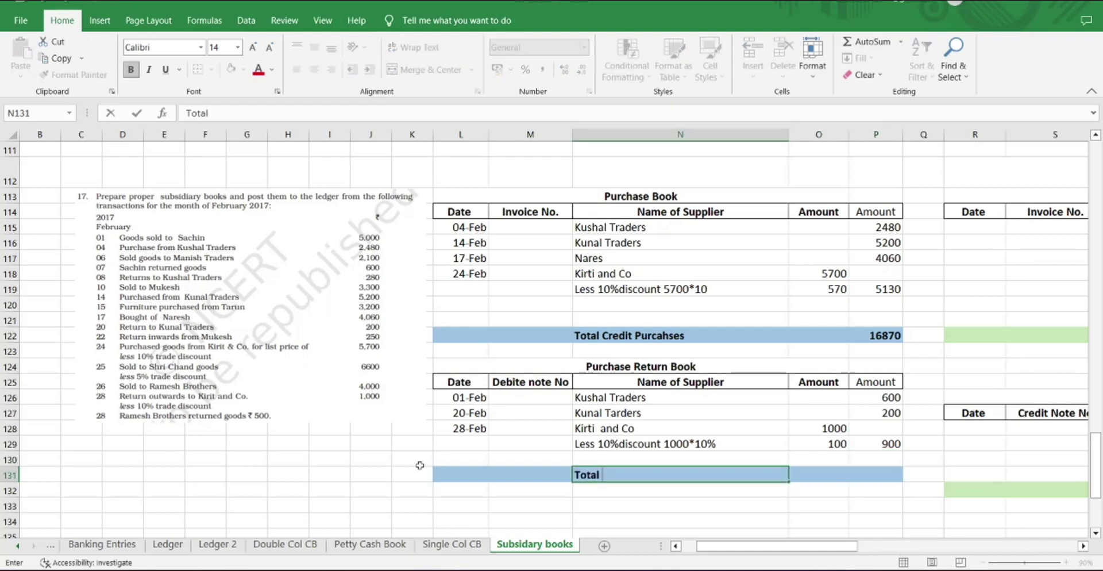
type(" Purchase Returns")
key("Tab")
key("Tab")
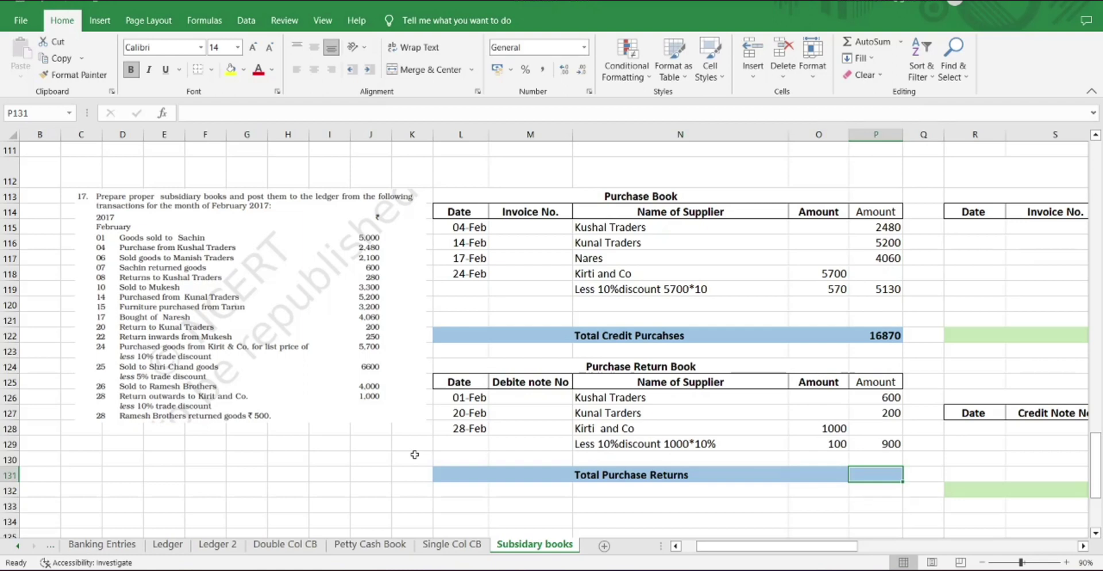
type("1700")
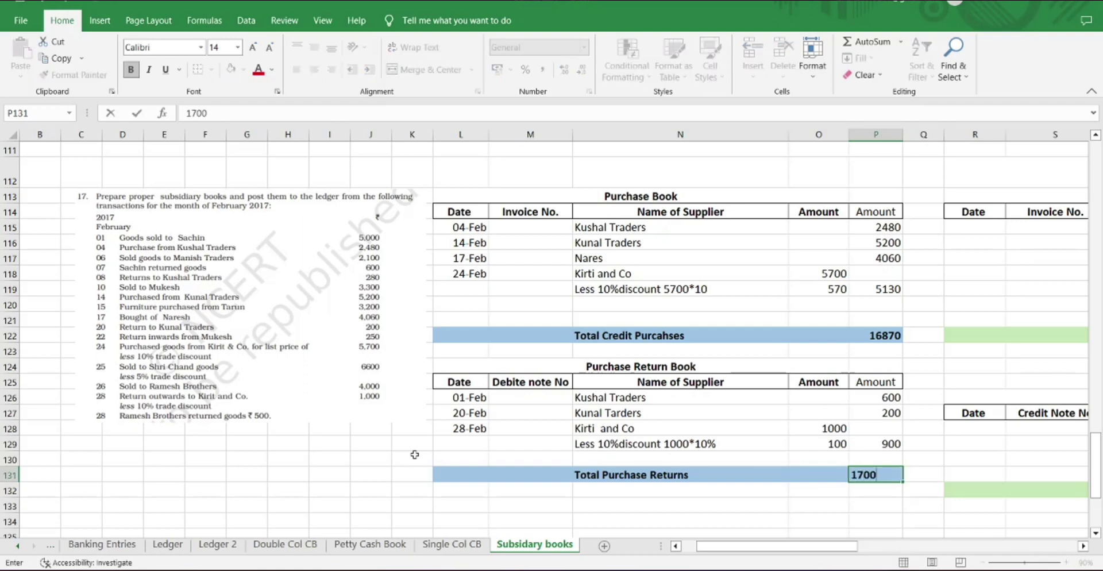
key("Tab")
left_click(813, 479)
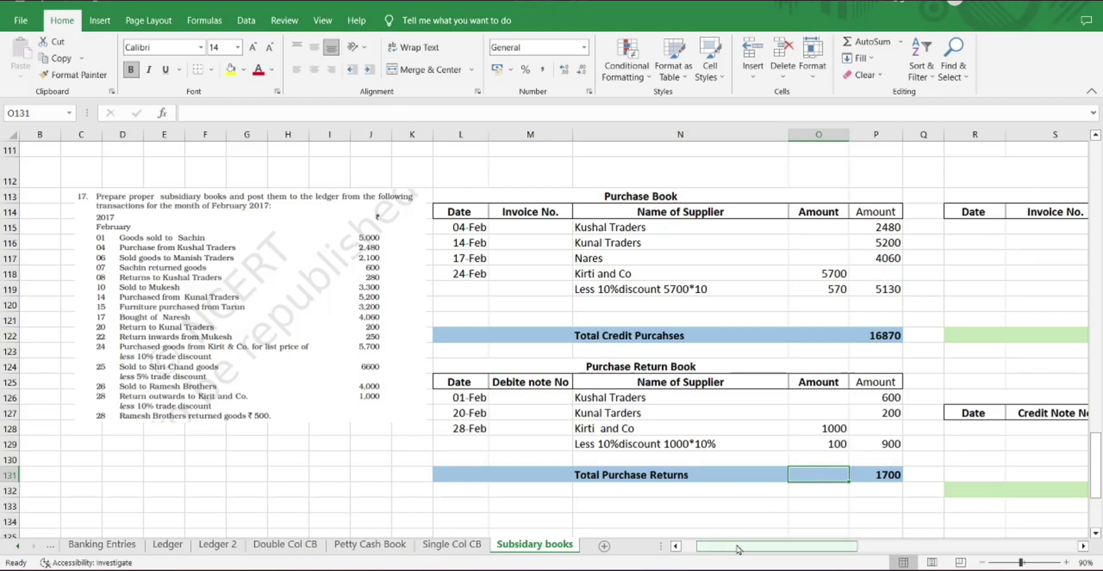
Record the 01-Feb sale to Sachin for 5000 in the Sales Book
left_click_drag(739, 546, 902, 546)
left_click(521, 225)
type("Feb 1")
key("Tab")
key("Tab")
type("Sachin")
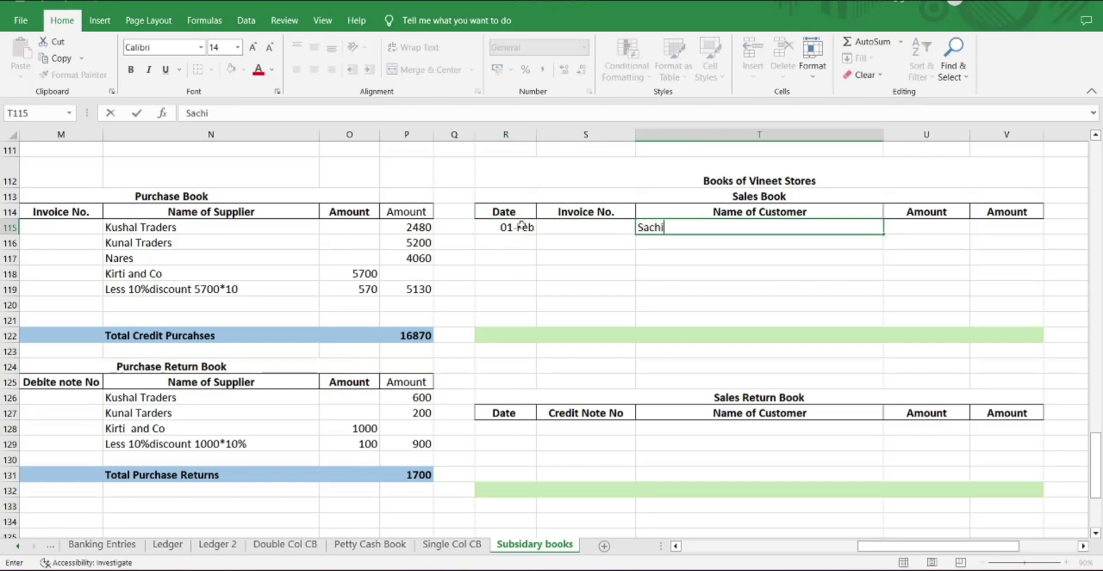
key("Tab")
key("Tab")
scroll(170, 377, "right", 2)
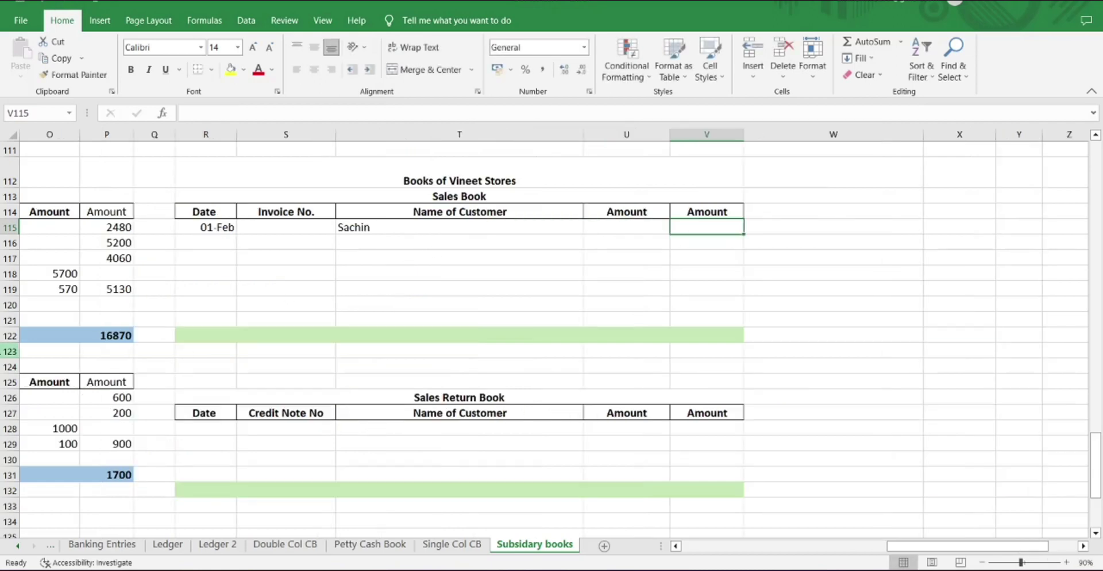
type("5000")
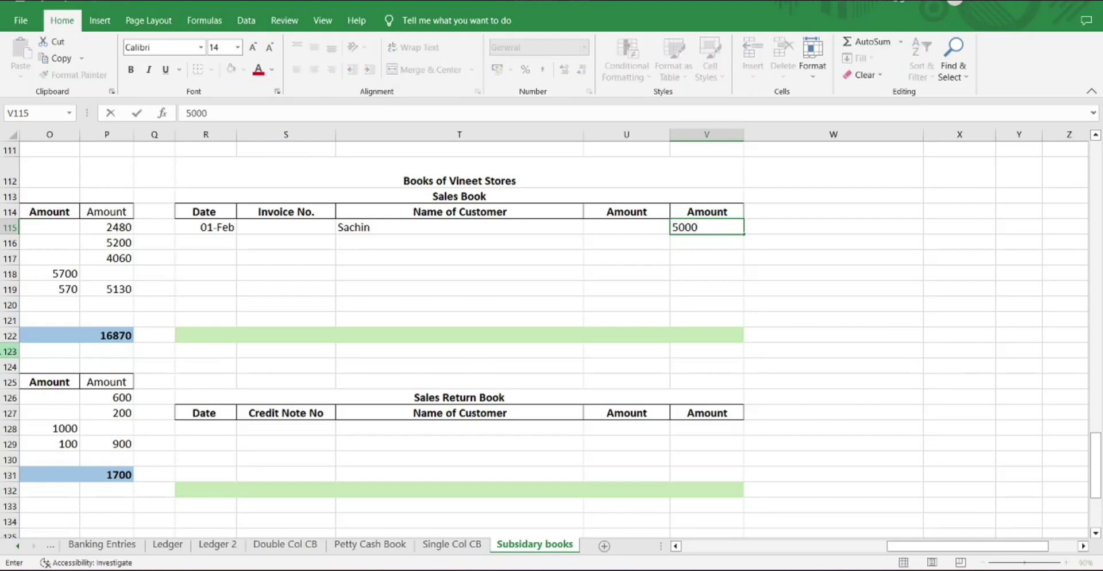
key("Left")
Record the 06-Feb sale to Manish Tarders for 600
key("Left")
key("Left")
key("Down")
key("Left")
type("6 feb")
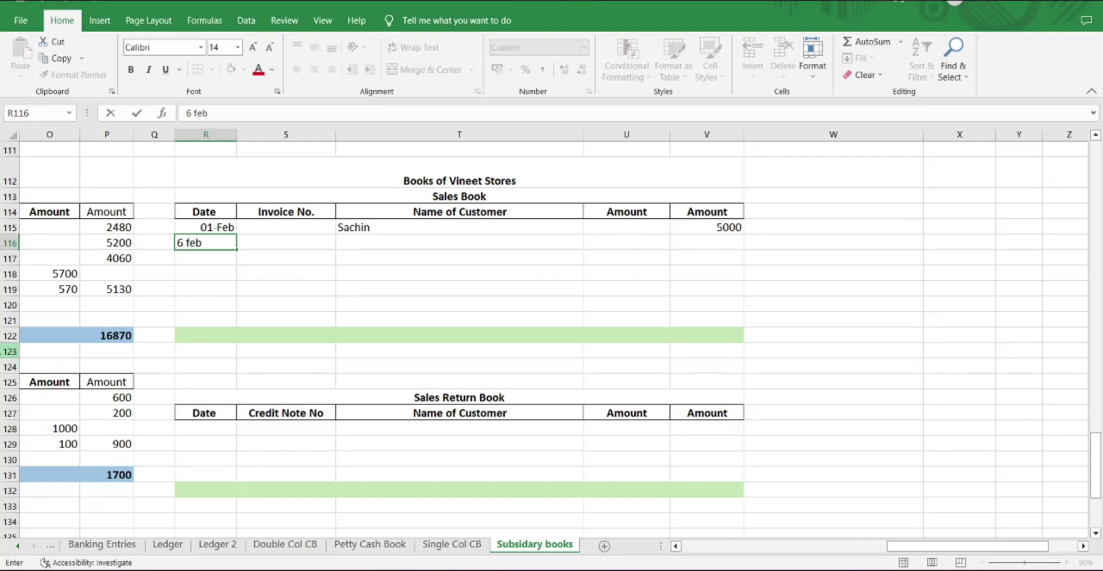
key("Right")
key("Right")
type("Manish")
key("Right")
key("Left")
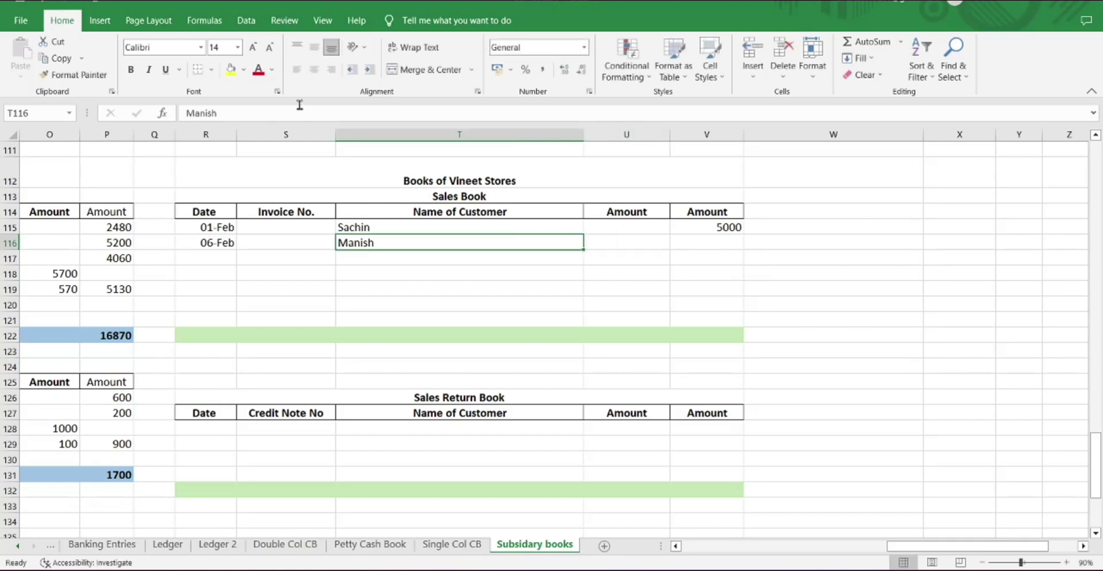
left_click(299, 107)
type("TArders")
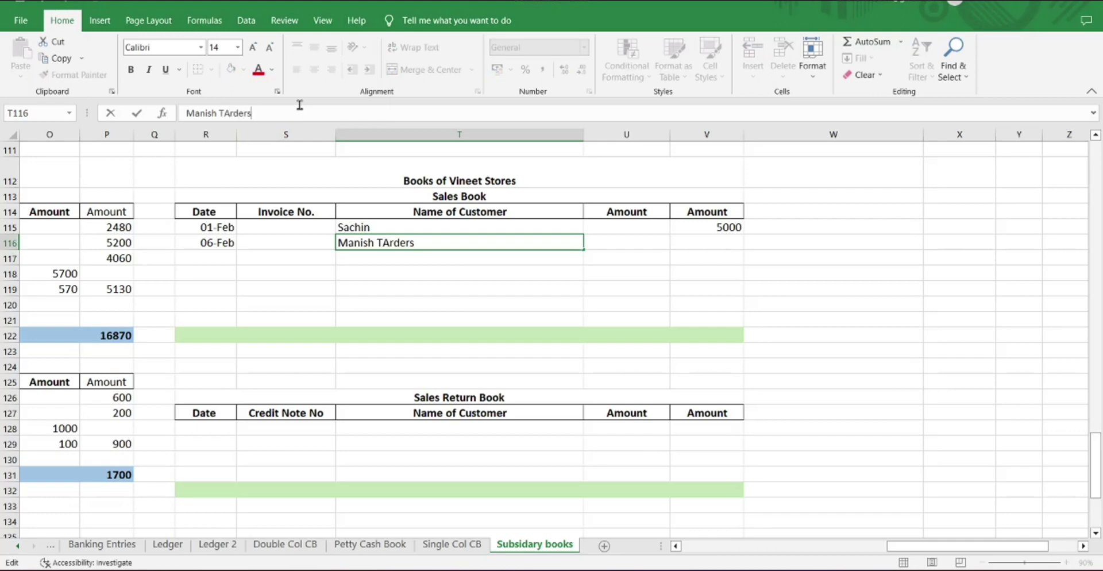
key("Return")
key("Right")
key("Up")
key("Right")
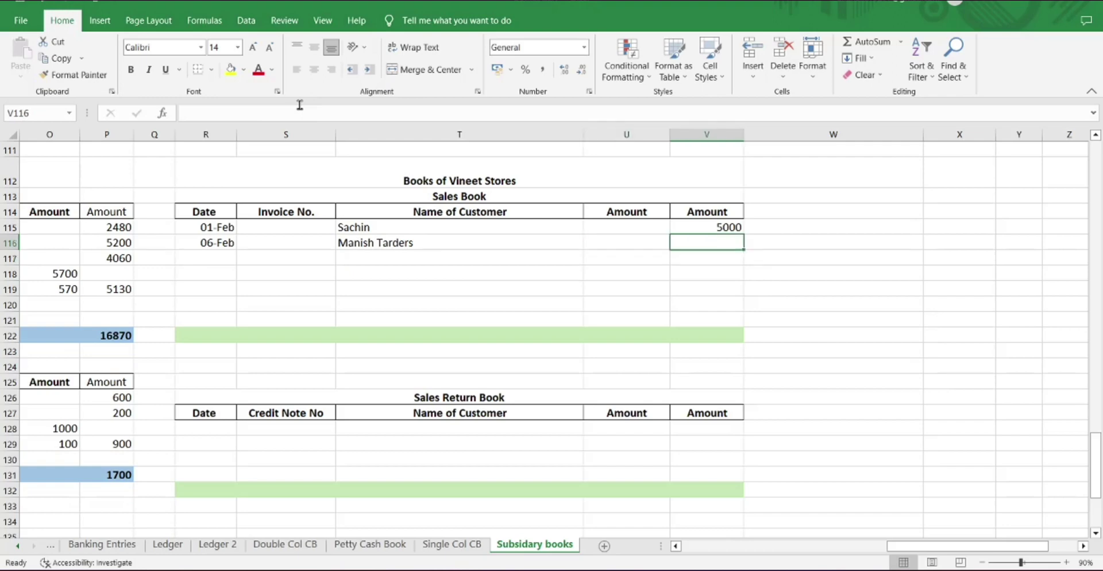
type("600")
key("Return")
Record the 10-Feb sale to Muskesh Traders for 280
key("Left")
key("Left")
key("Left")
key("Left")
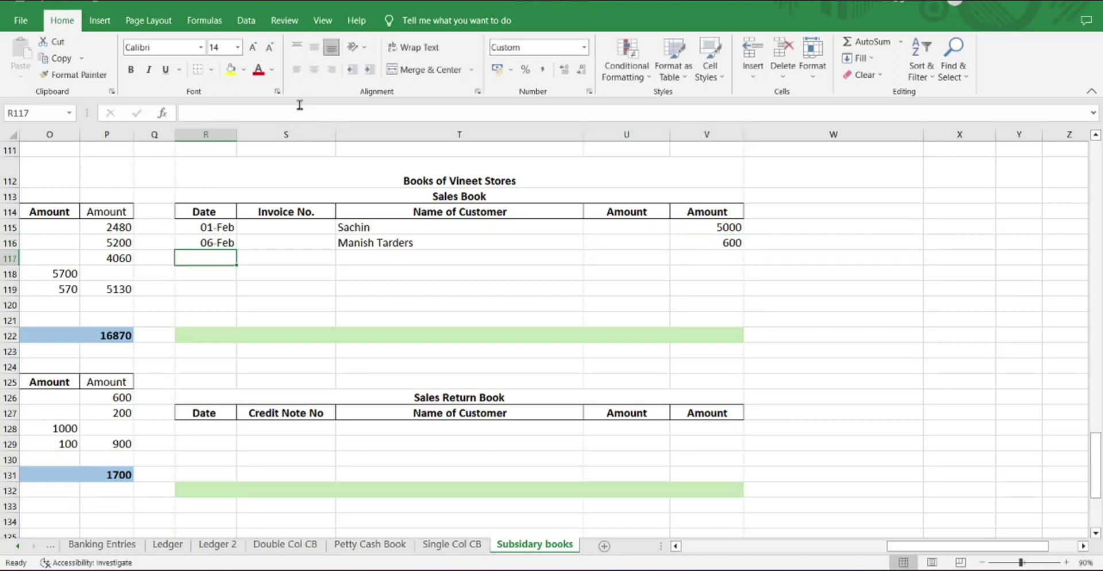
type("10 feb")
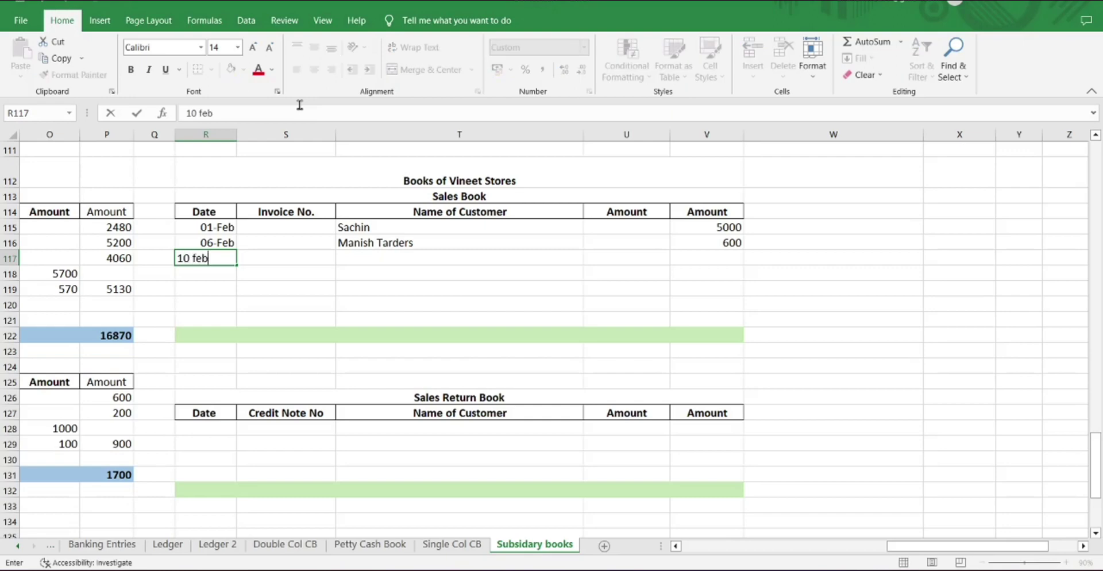
key("Tab")
key("Tab")
type("Mus")
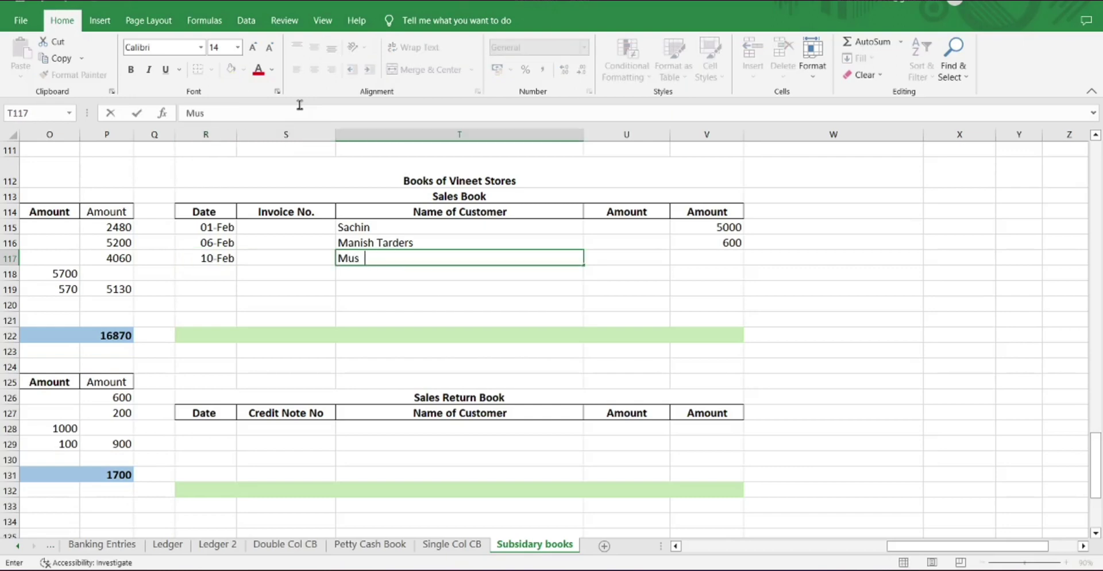
type("kesh Readers")
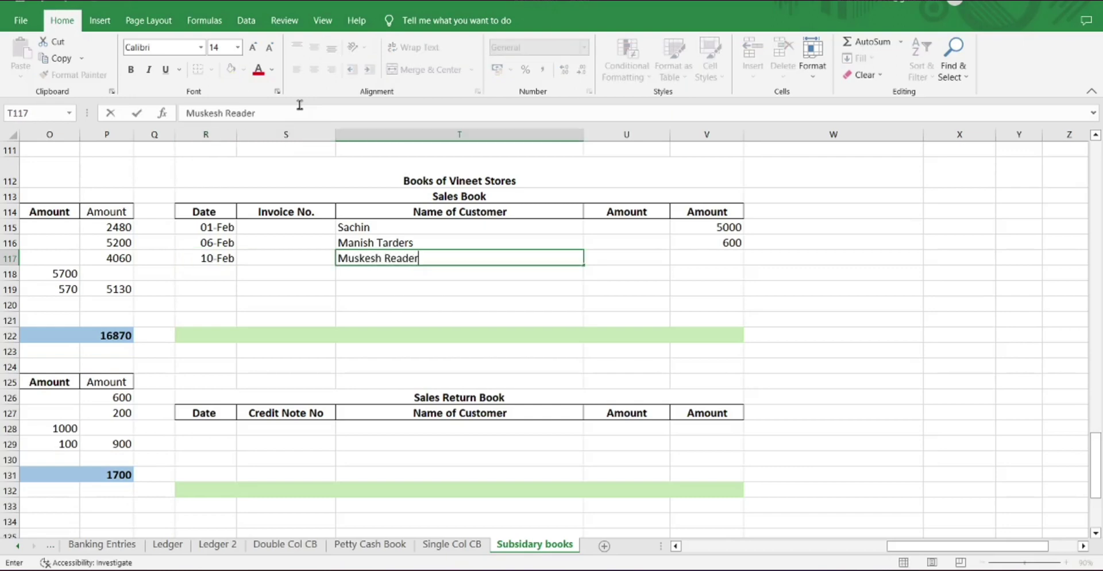
key("BackSpace")
key("BackSpace")
key("BackSpace")
key("BackSpace")
key("BackSpace")
key("BackSpace")
key("BackSpace")
type("Traders")
key("ctrl+Return")
key("Tab")
key("Tab")
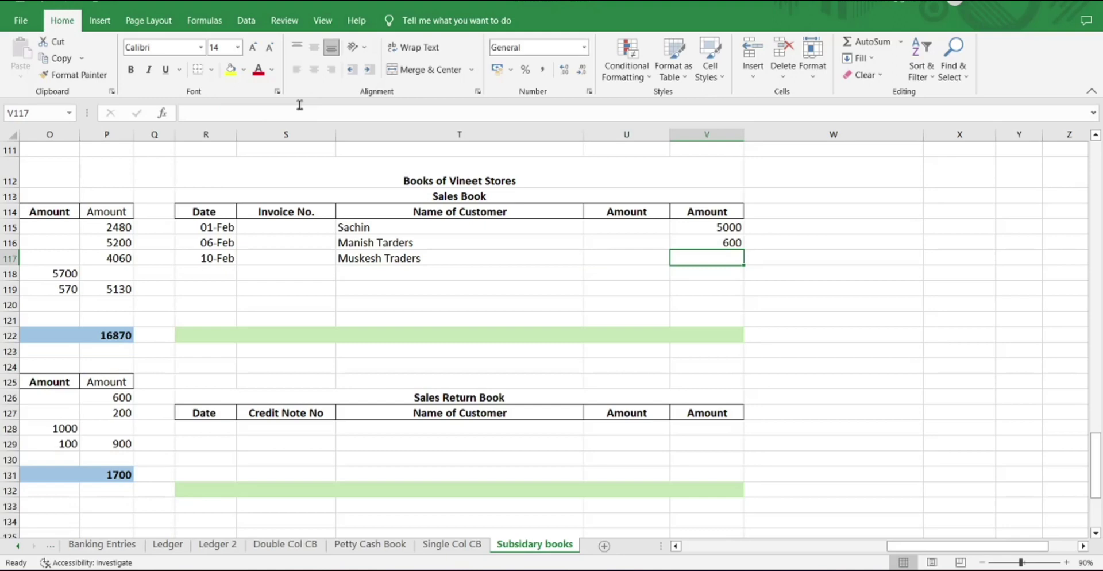
type("280")
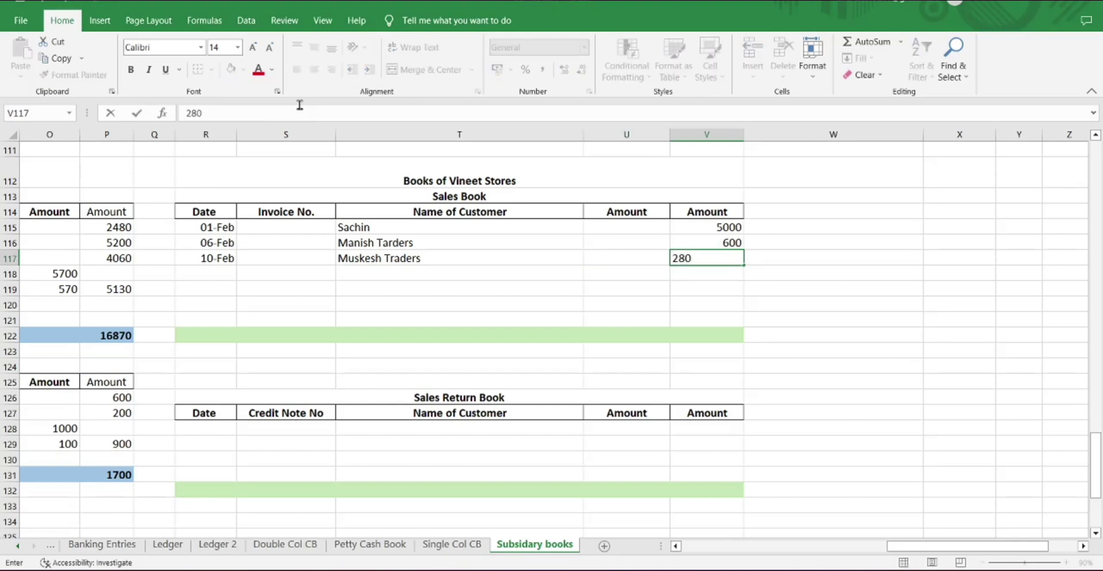
key("Return")
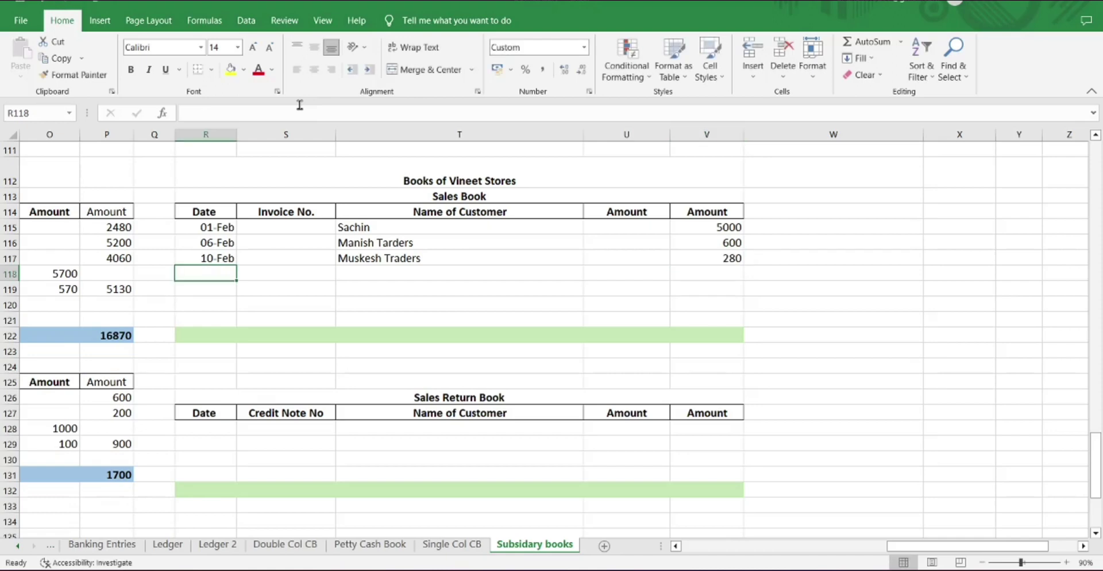
Start a 25-Feb sale row for customer Shri chnad goods
type("25 feb")
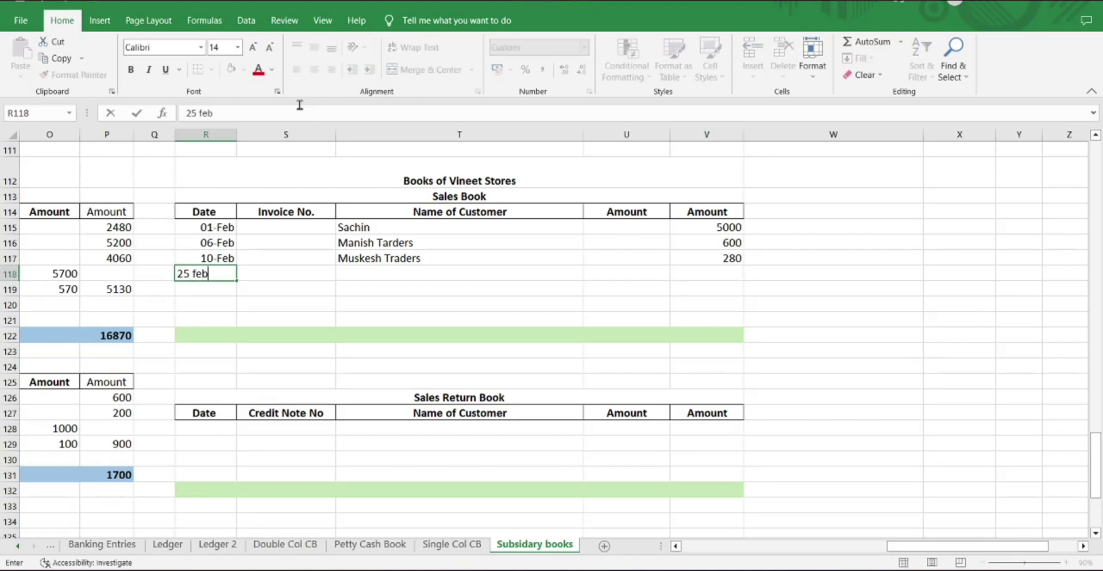
key("Tab")
key("Tab")
type("Shri chnad goods")
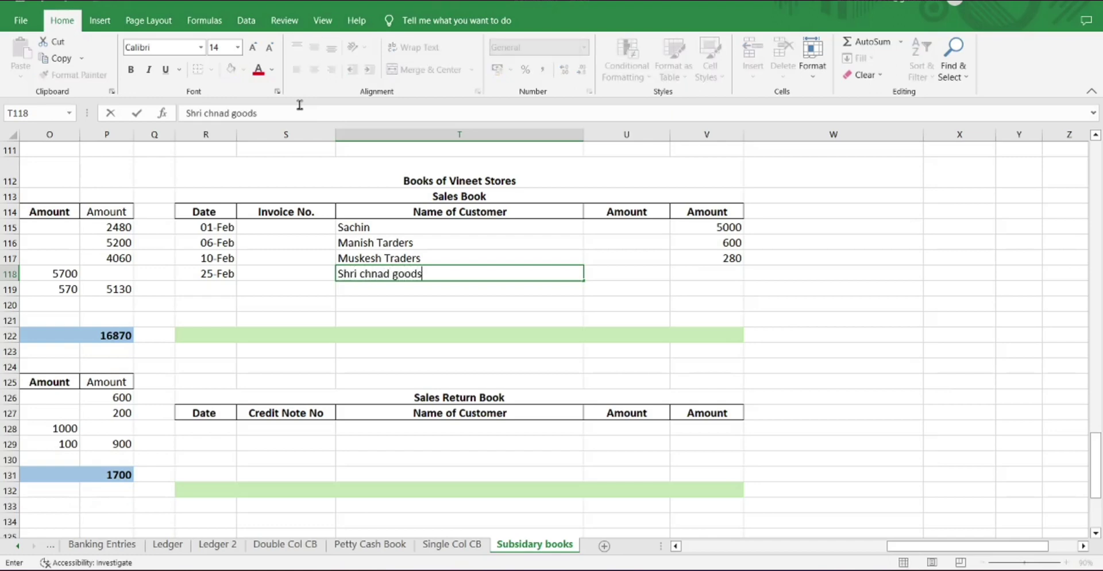
key("Tab")
key("Tab")
key("shift+Tab")
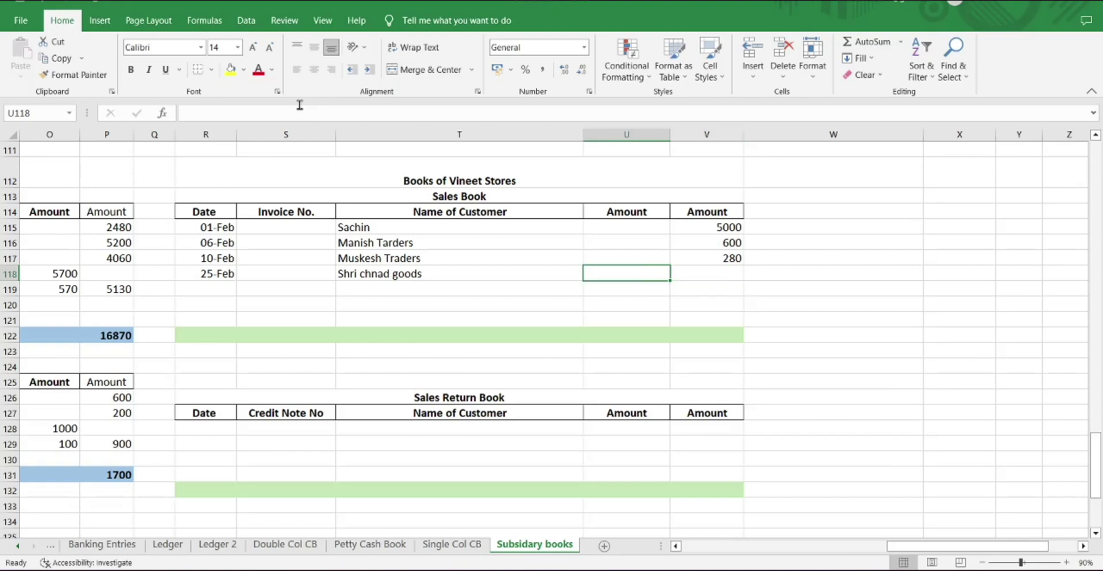
Enter the 6600 sale for Shri chnad goods and the label 'Less 10% Discount 600*10%'
type("6600")
key("Return")
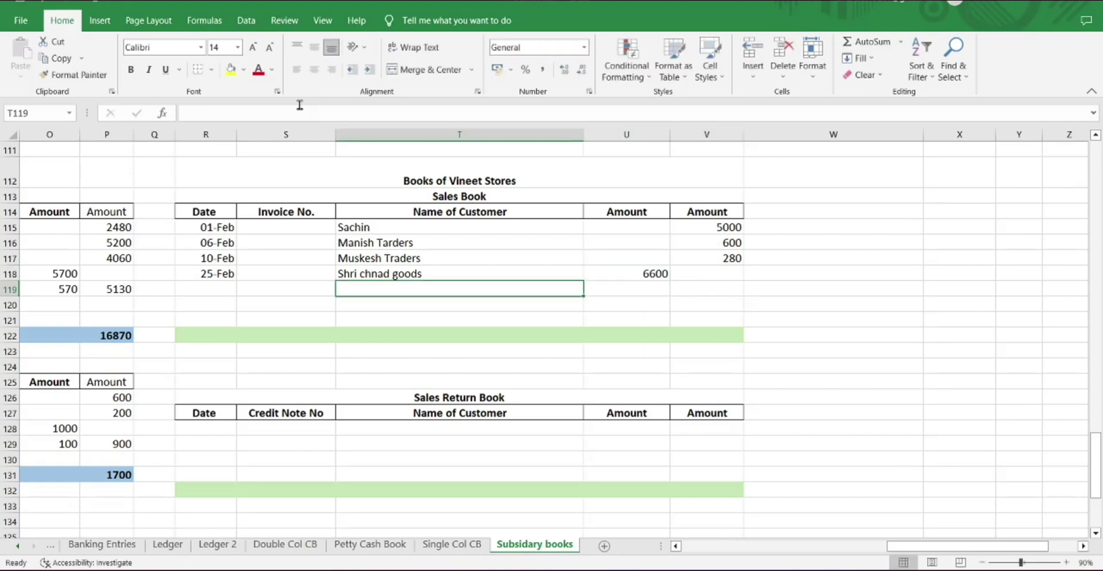
type("Less 1")
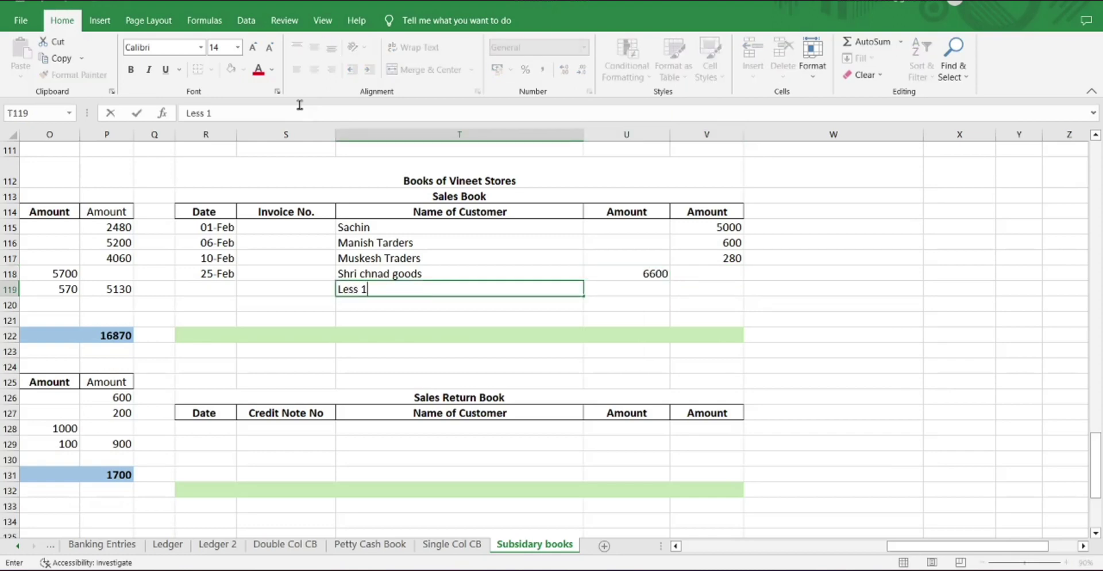
type("0")
type("% of")
key("BackSpace")
key("BackSpace")
type("Dicount")
type(" 600")
key("BackSpace")
key("BackSpace")
type("600*10%")
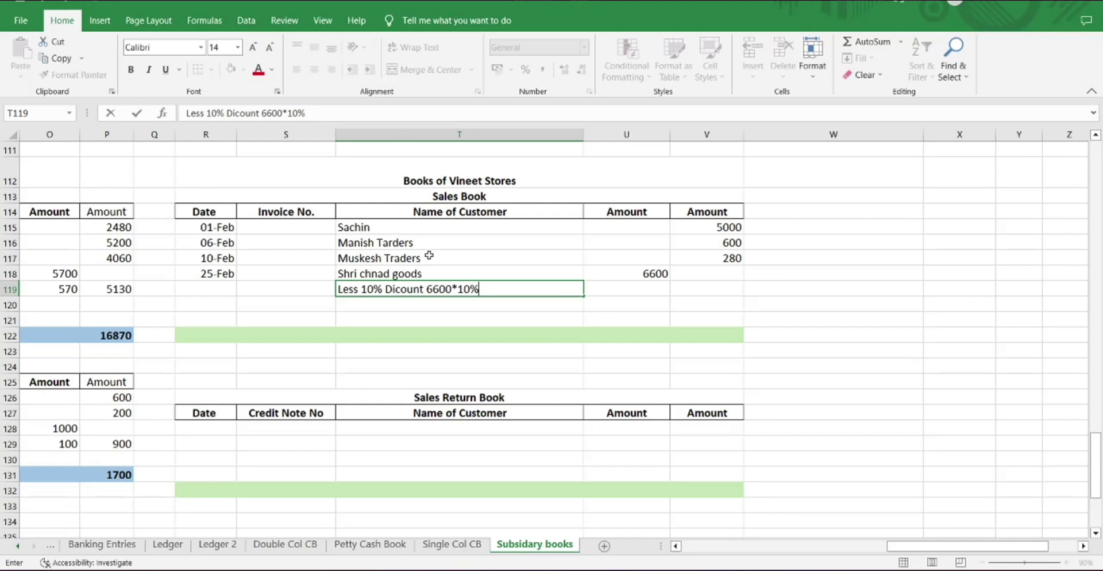
left_click(393, 289)
type("s")
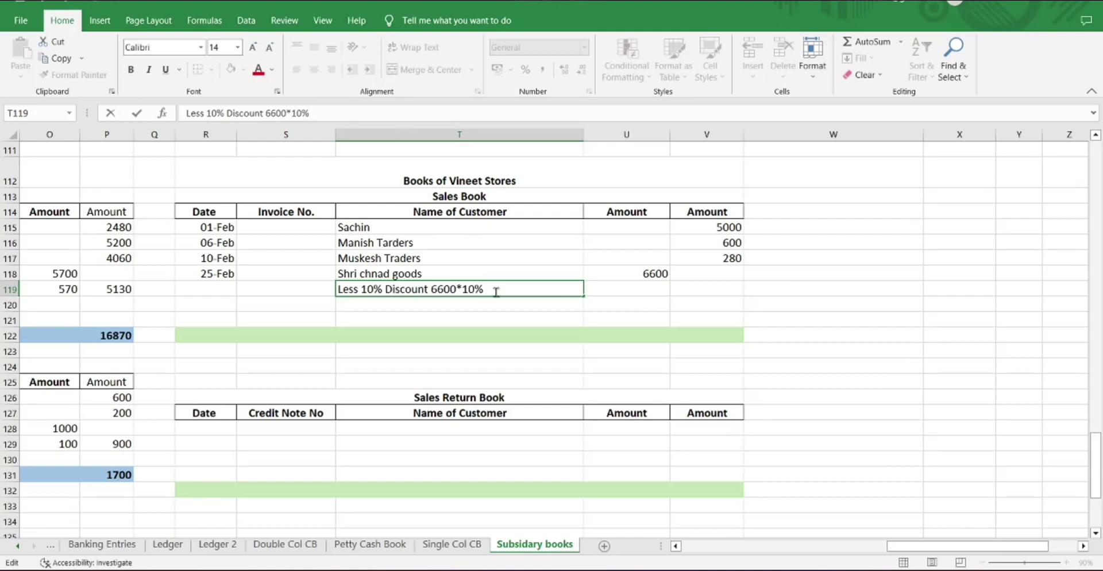
left_click(634, 296)
Enter the 660 discount and the net formula =6600-660 giving 5940
type("660")
key("ctrl+Return")
key("Right")
type("=6660")
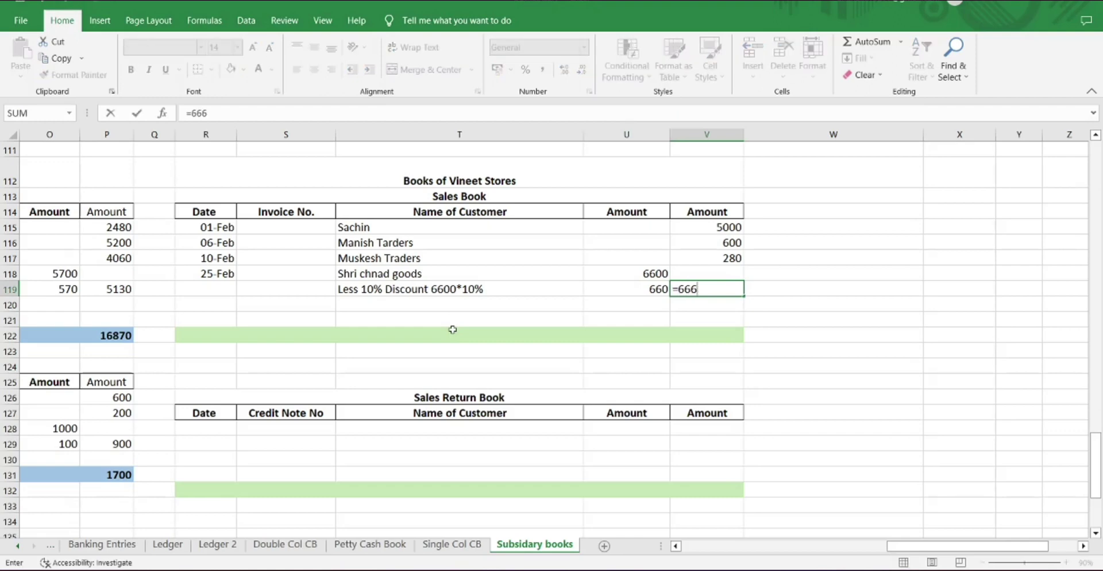
key("BackSpace")
key("BackSpace")
key("BackSpace")
type("60-660")
key("Return")
left_click(214, 305)
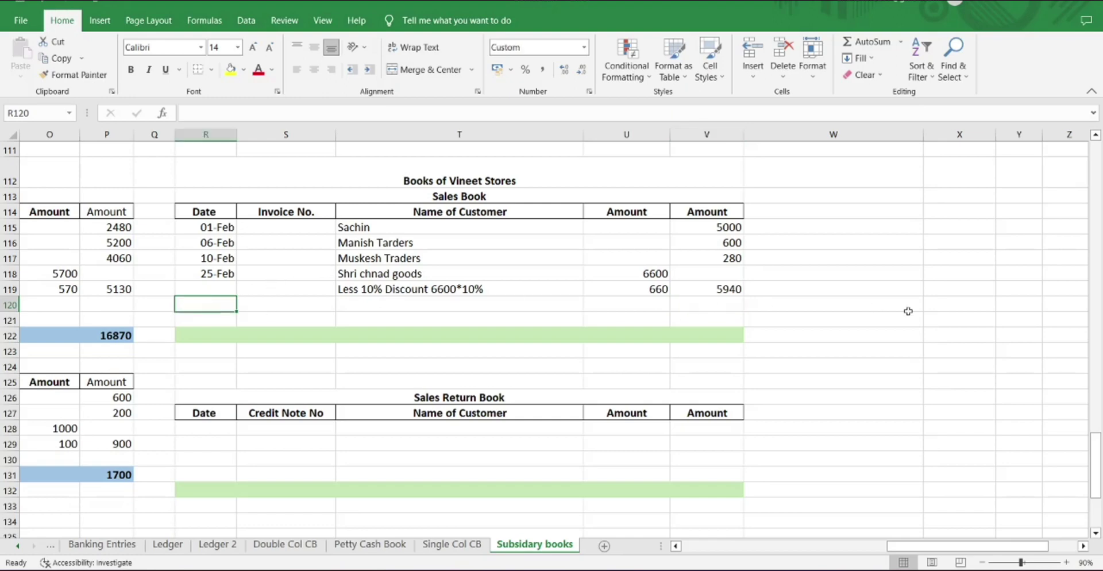
Add the 28-Feb sale of 4000 to Ramesh brothers in the Sales Book
type("28 feb")
key("Tab")
key("Tab")
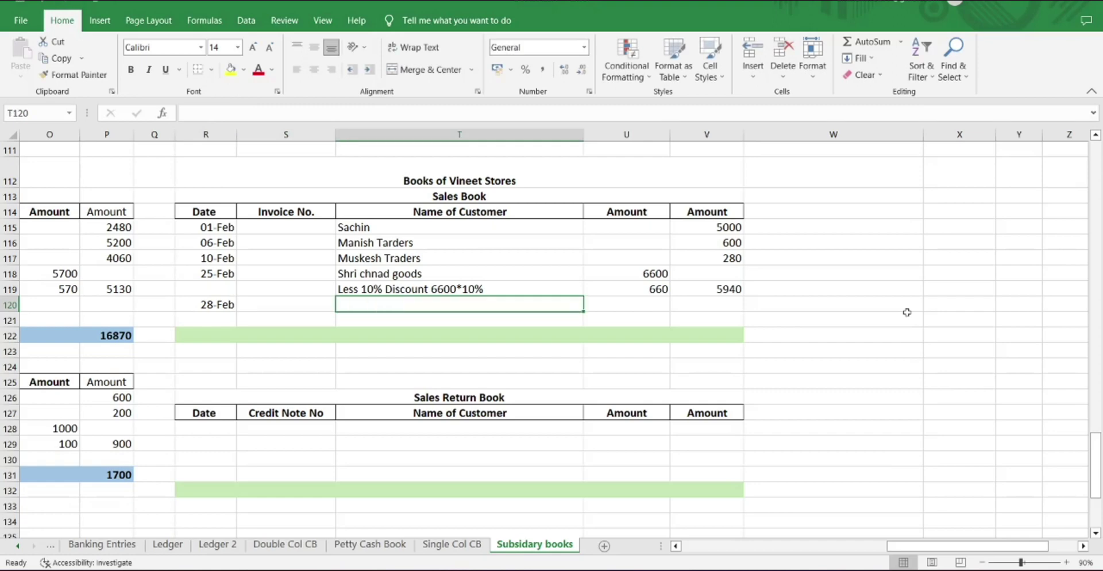
type("Ramesh brot")
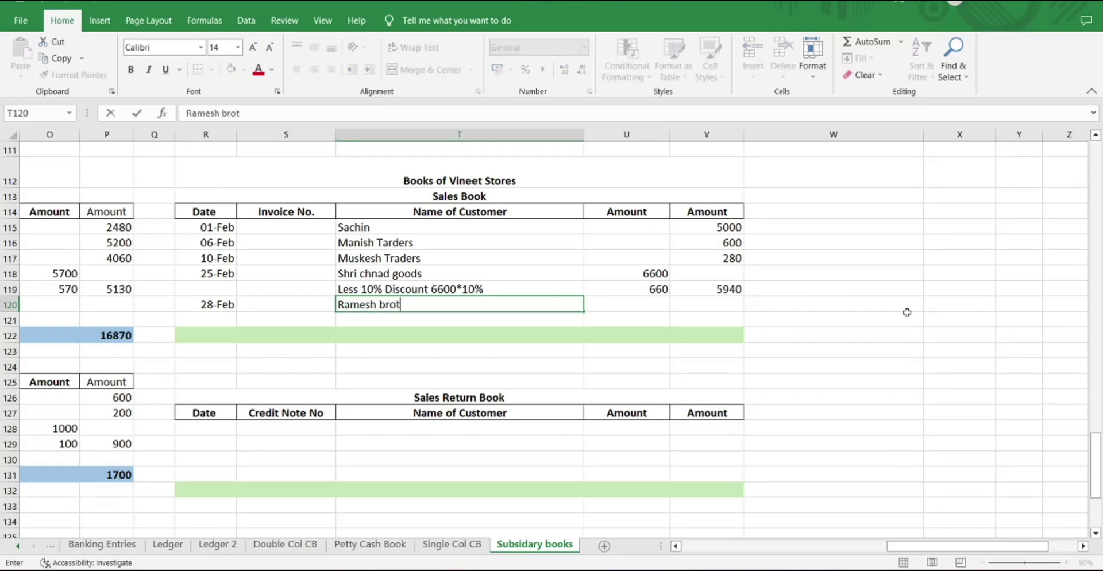
type("hers")
key("Tab")
key("Tab")
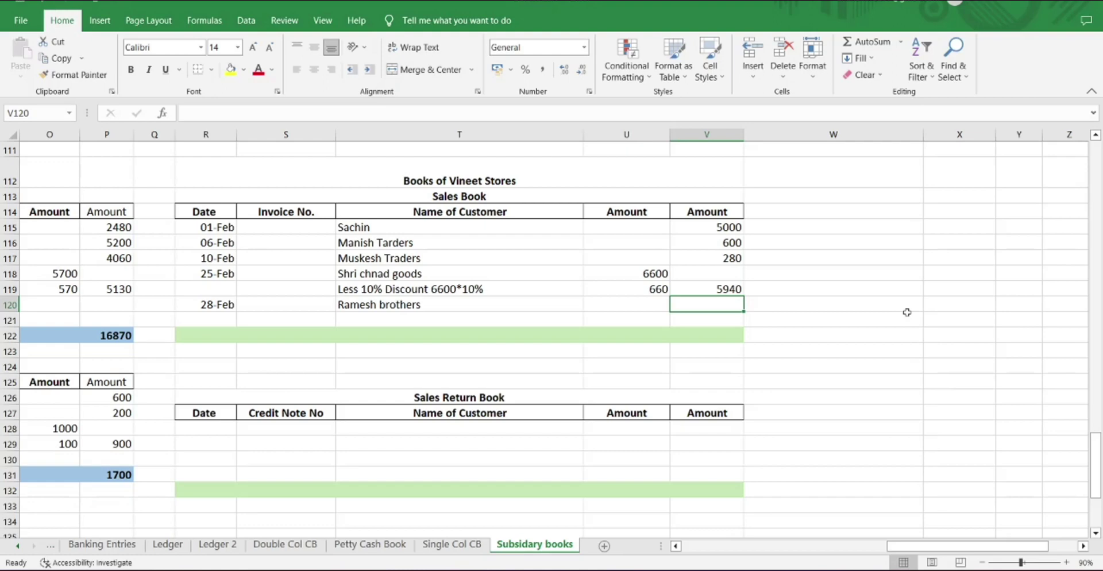
type("4000")
key("Return")
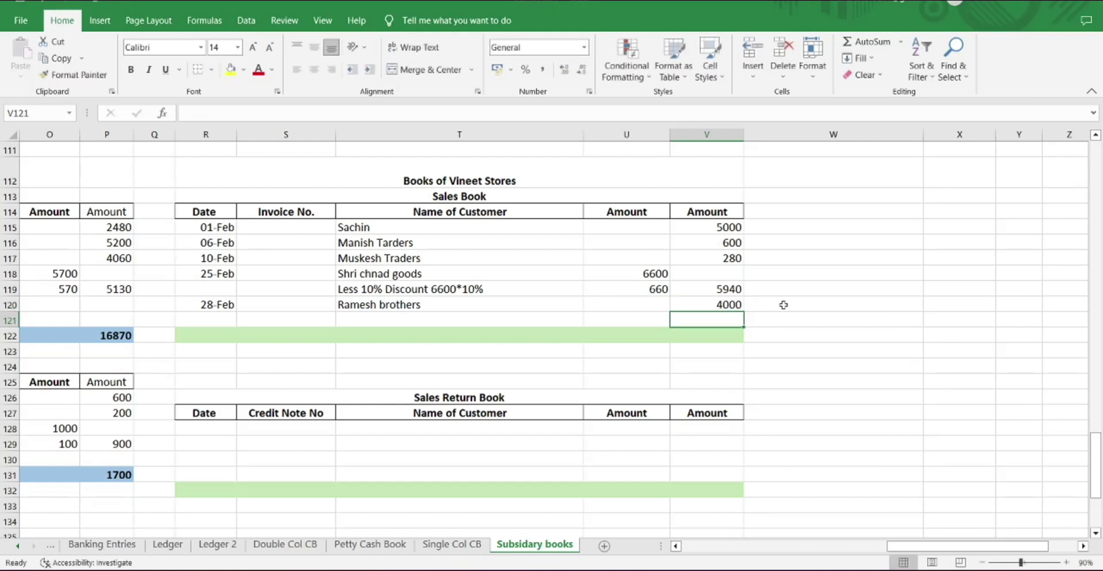
Add a bold total credit sales row with an amount of 15820
left_click(463, 330)
key("ctrl+b")
type("Total Credit Sales")
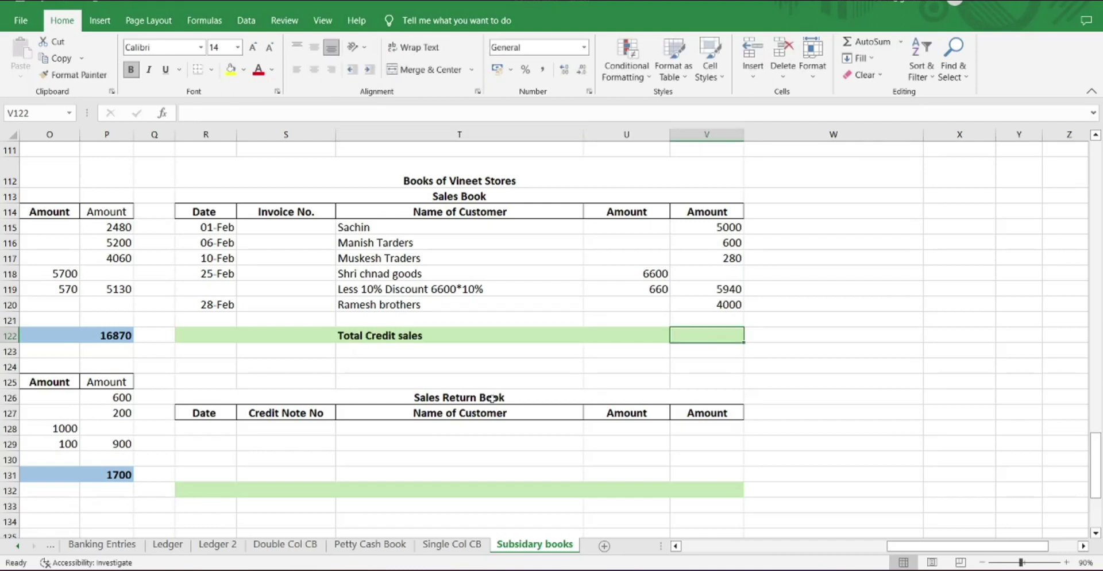
type("15820")
key("Return")
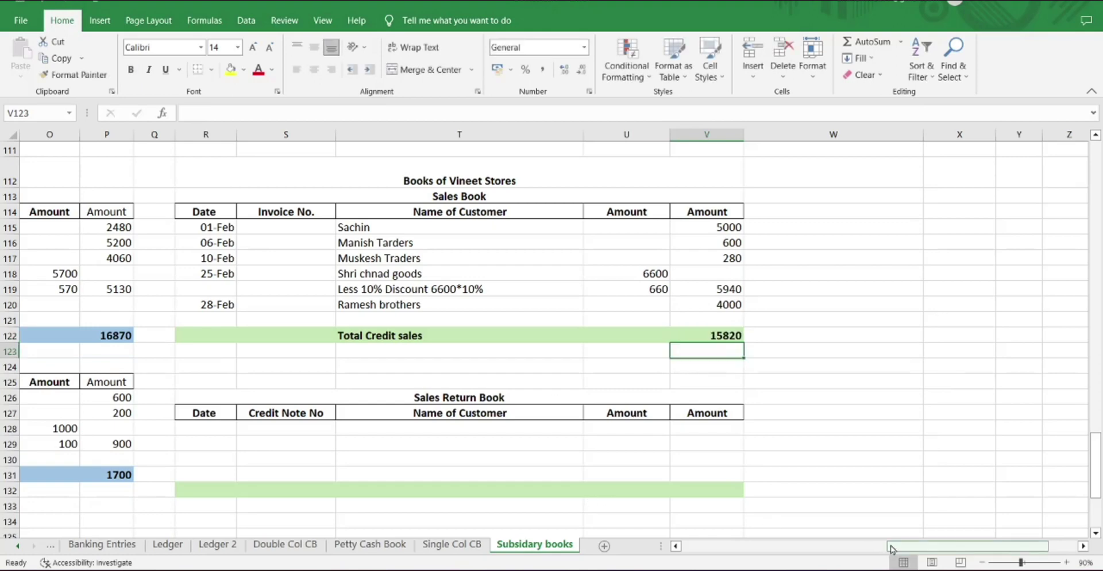
mouse_move(902, 547)
left_mouse_down()
mouse_move(736, 568)
mouse_move(905, 565)
left_mouse_up()
Record the 01-Feb Sales Return from Mukesh Traders of 250
left_click(204, 428)
type("feb 01")
key("Tab")
key("Tab")
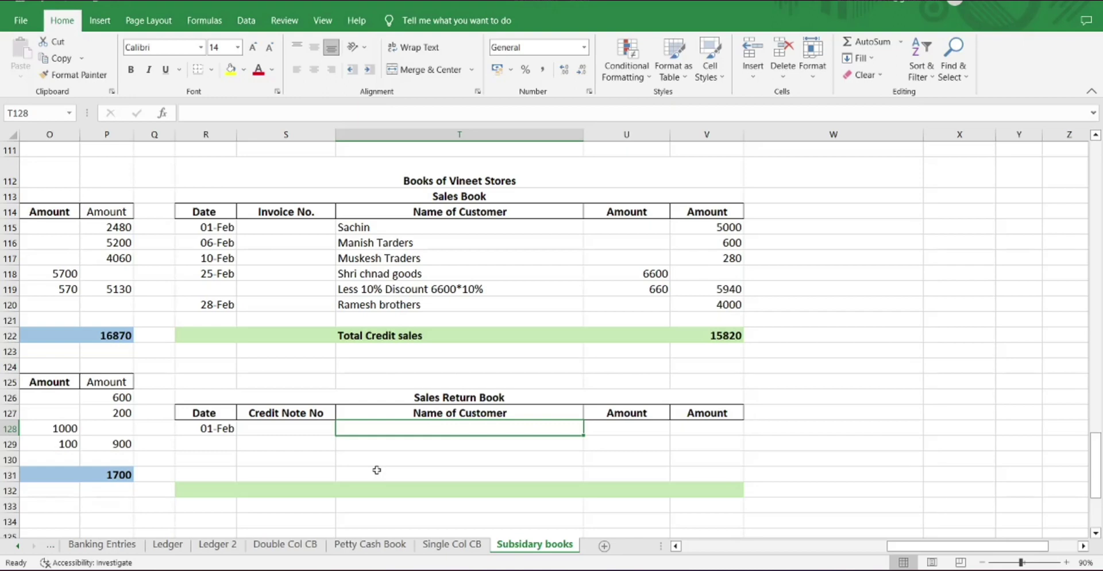
type("Mukesh Traders")
key("Tab")
key("Tab")
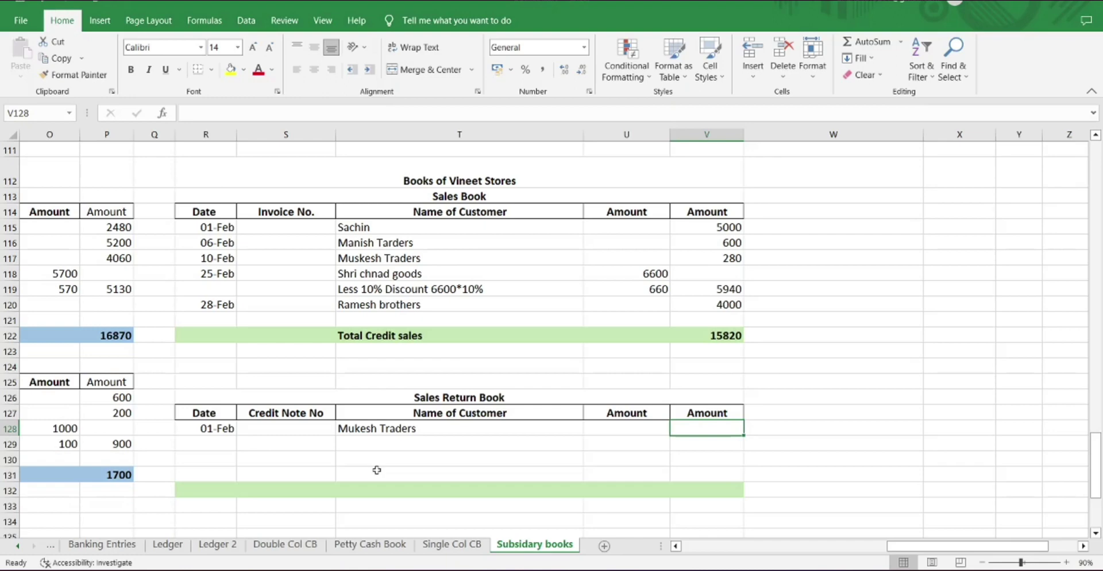
type("250")
key("Return")
Record the 28-Feb Sales Return from Ramesh brothers of 500
type("21")
key("BackSpace")
type("8-feb")
key("Tab")
key("Tab")
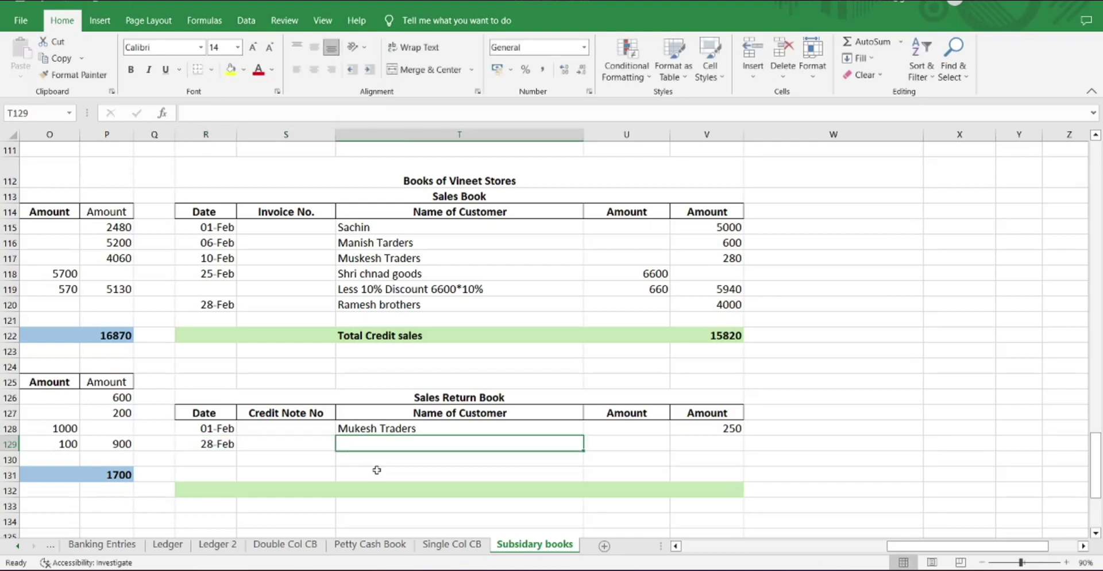
type("Ramesh")
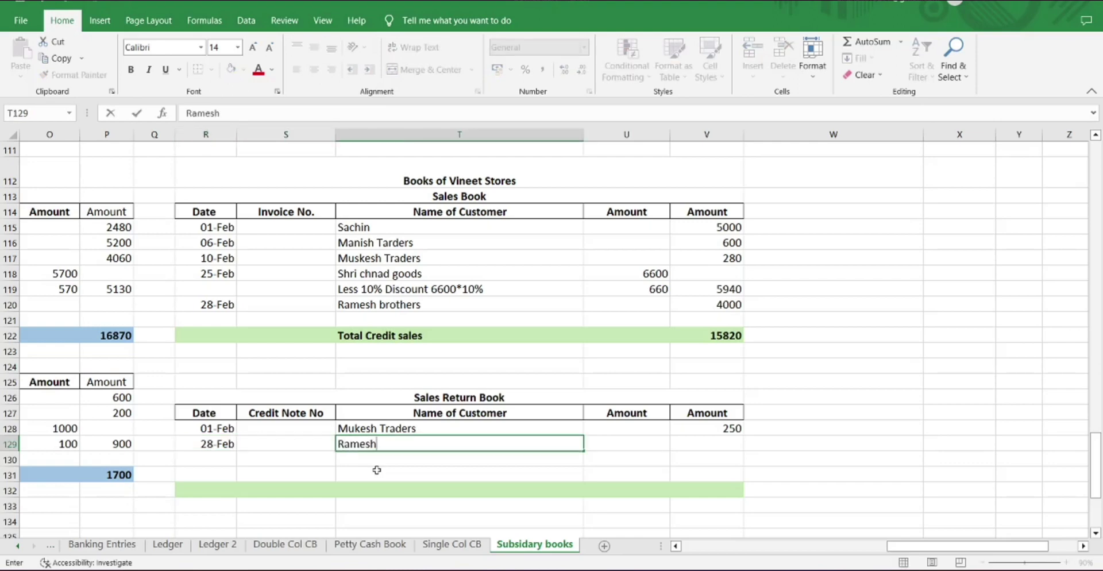
type(" brothers")
key("Tab")
key("Tab")
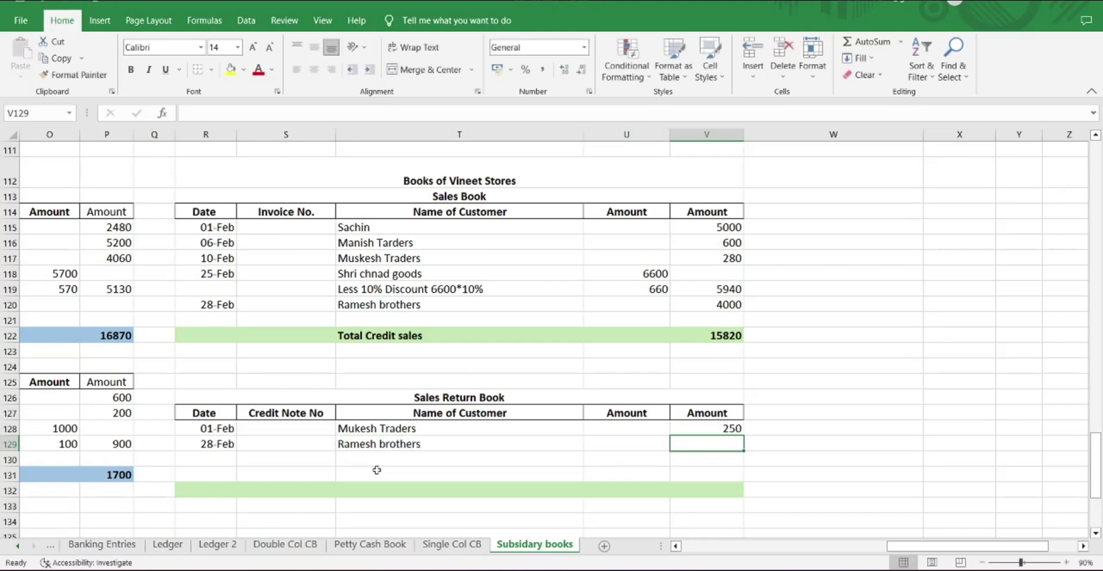
type("500")
key("Return")
Add the 'Total Sales Return' row with a total of 750
key("Down")
key("Right")
key("Left")
key("Left")
key("Left")
key("Down")
type("Total Sales Return")
key("Right")
key("Right")
type("750")
key("Return")
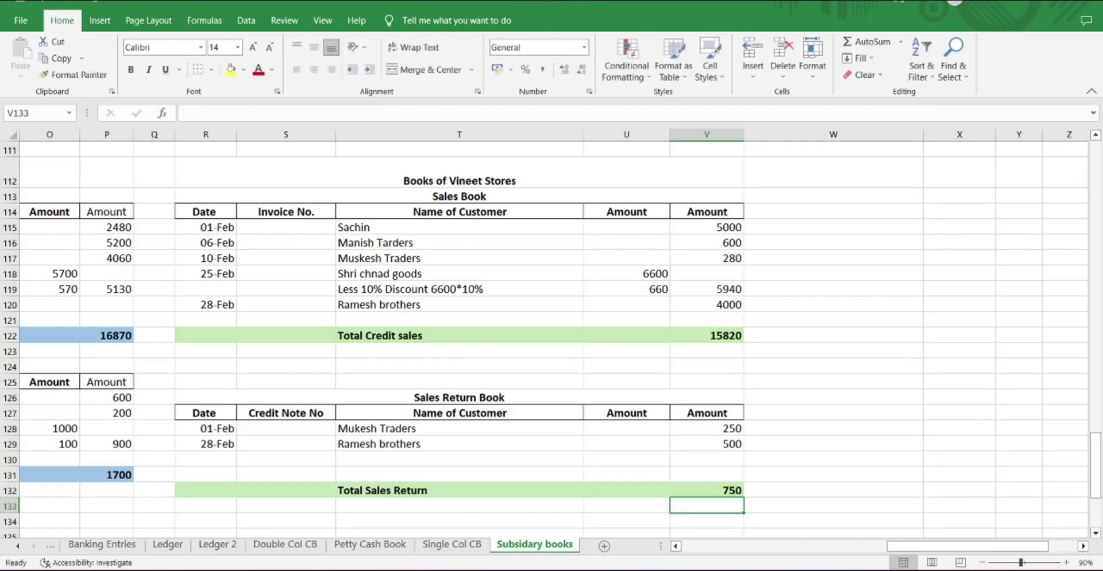
left_click(983, 562)
left_click(983, 563)
left_click_drag(971, 551, 810, 551)
left_click_drag(1096, 460, 1101, 471)
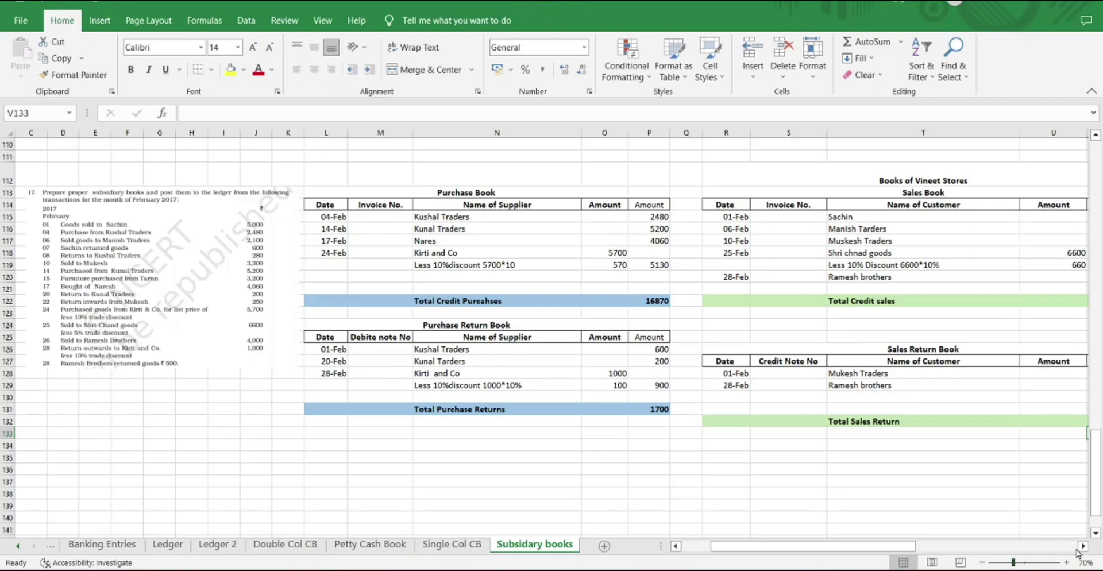
left_click(1083, 547)
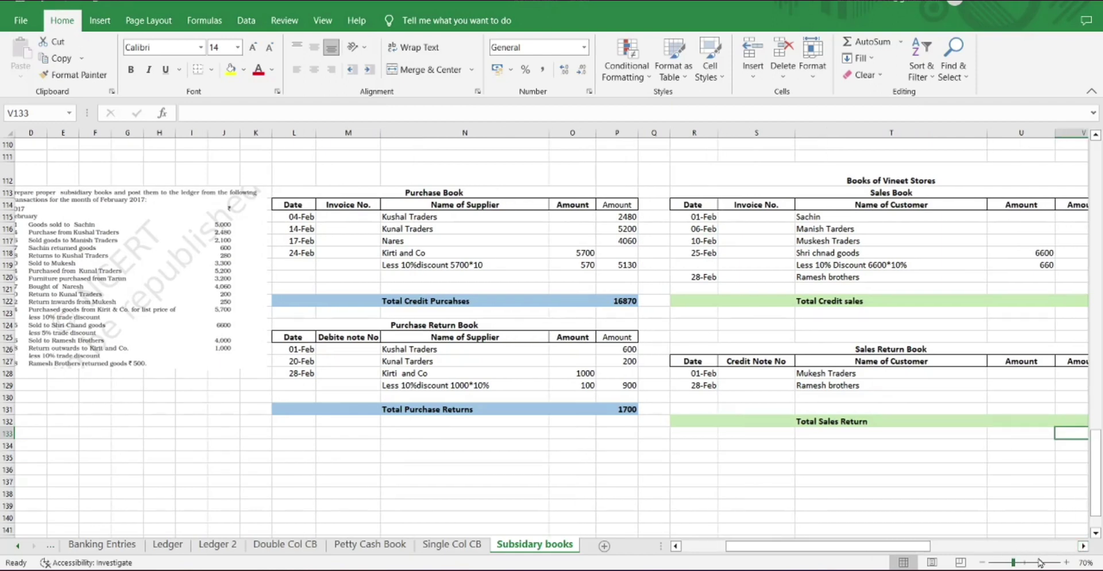